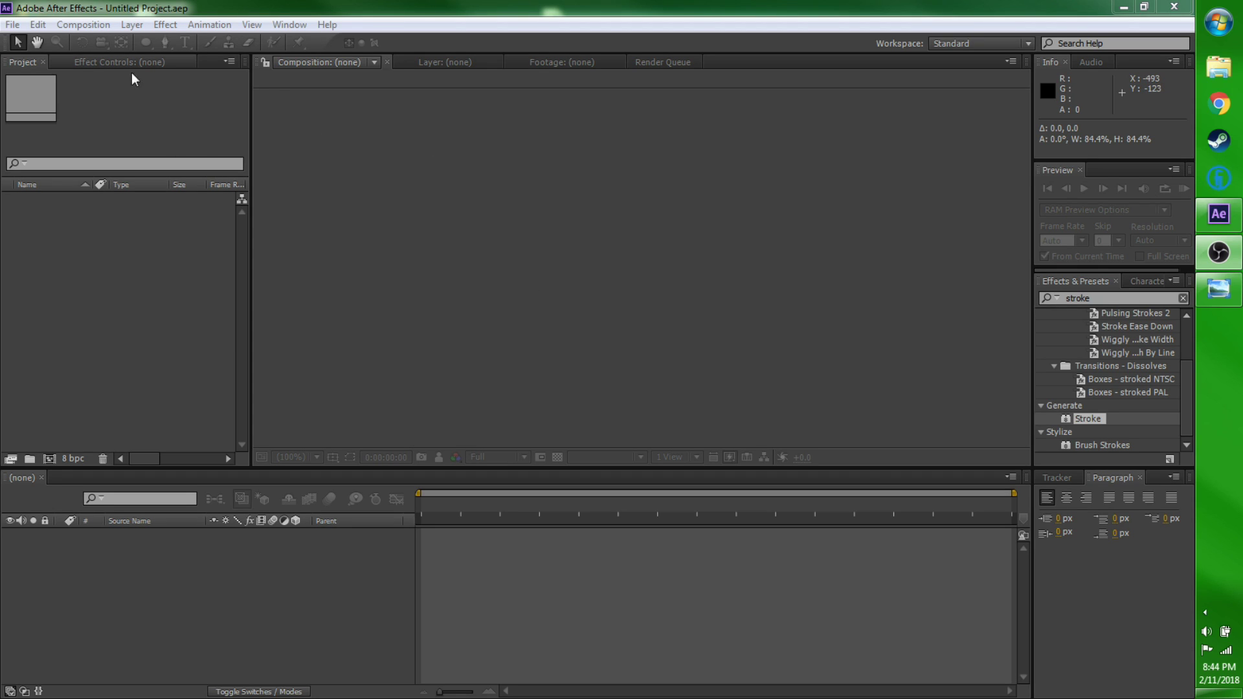
# - Create a new composition named "Audio Tutorial" with the default settings
pyautogui.click(83, 24)
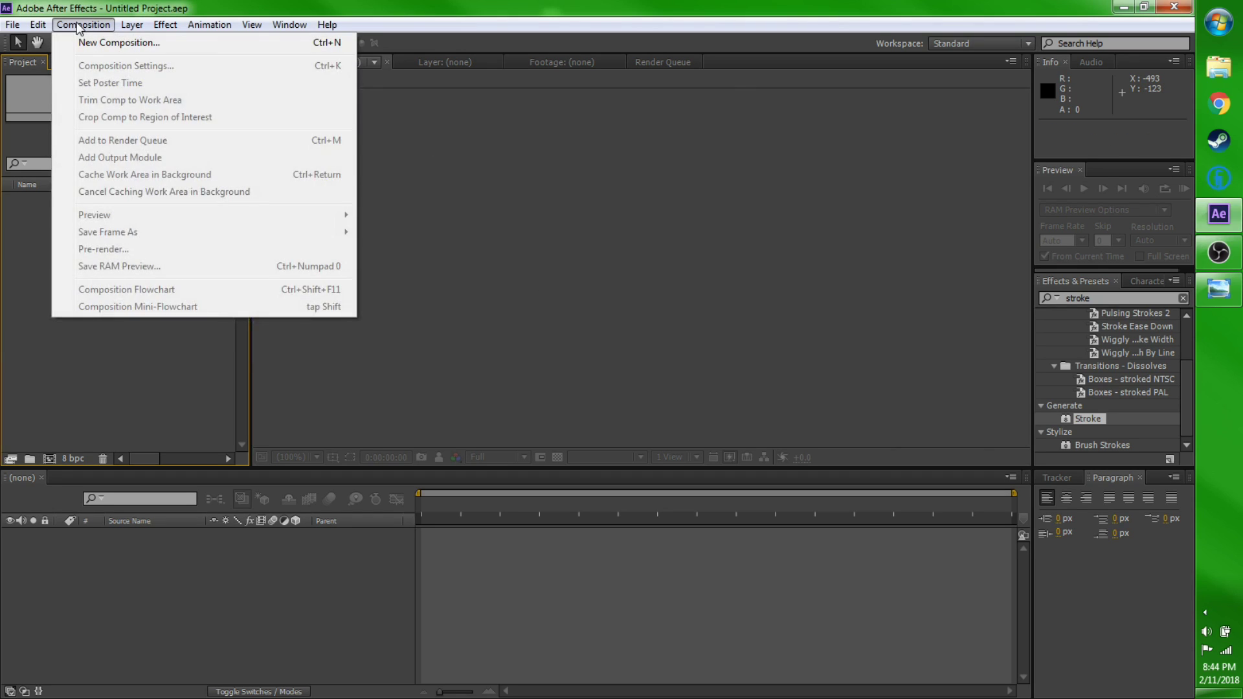
pyautogui.click(109, 43)
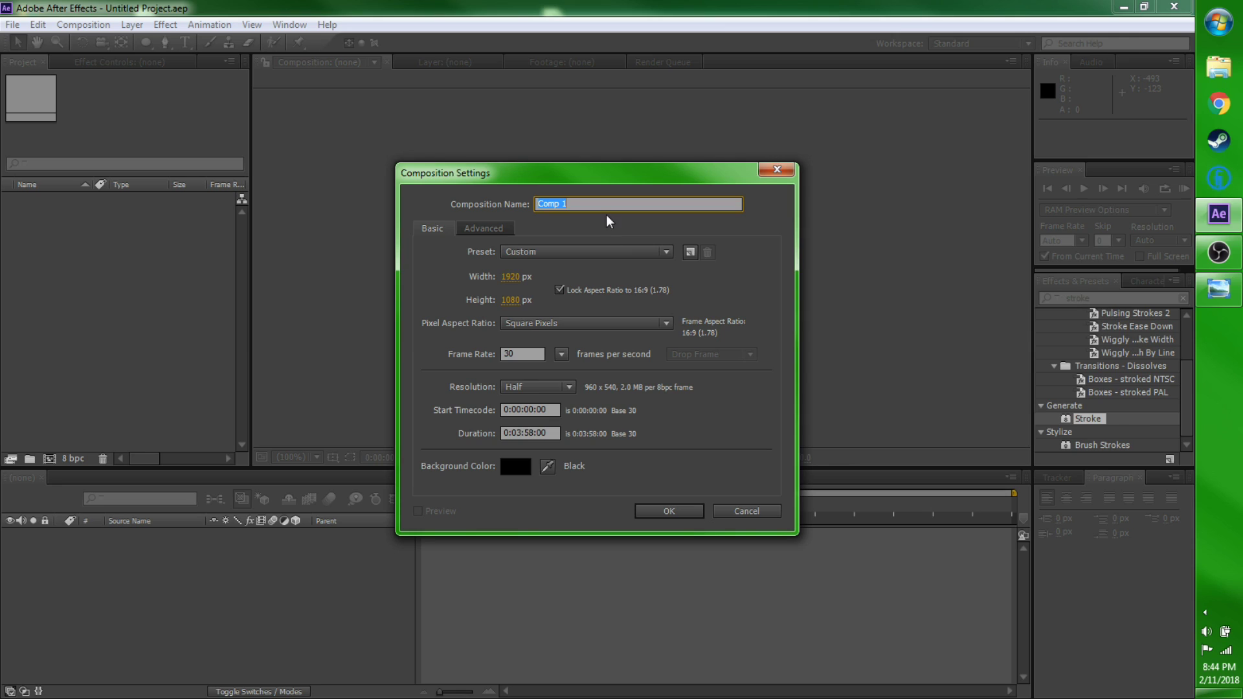
pyautogui.press('BackSpace')
pyautogui.write('Audio Tutorial')
pyautogui.click(673, 511)
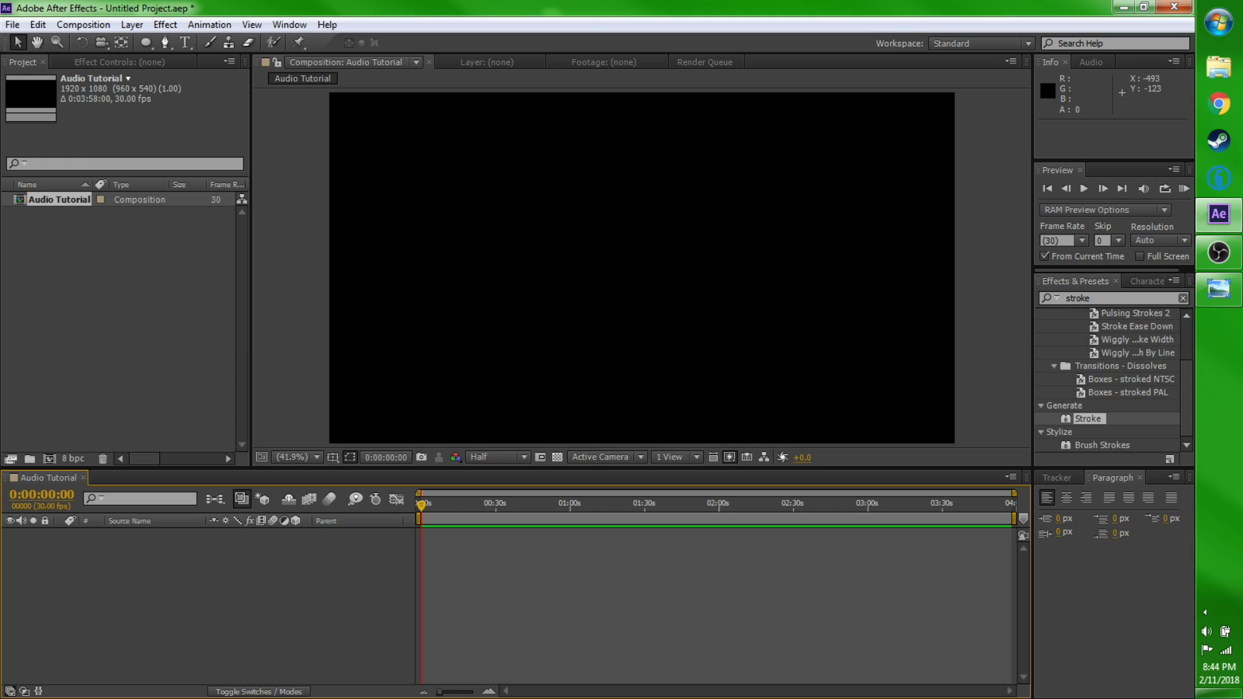
# - Import the WAV track, the SRCaribou Logo Round image and the forest JPEG from the Video Tutorial Assets folder
pyautogui.click(18, 30)
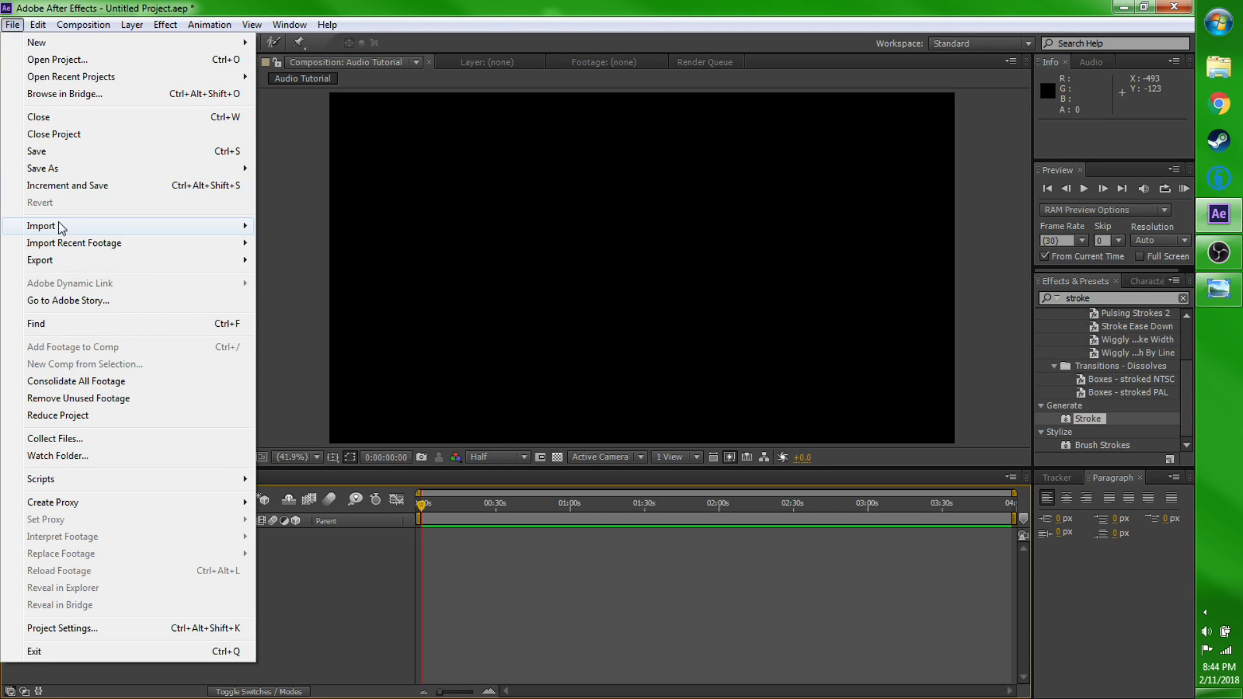
pyautogui.moveTo(58, 221)
pyautogui.click(309, 232)
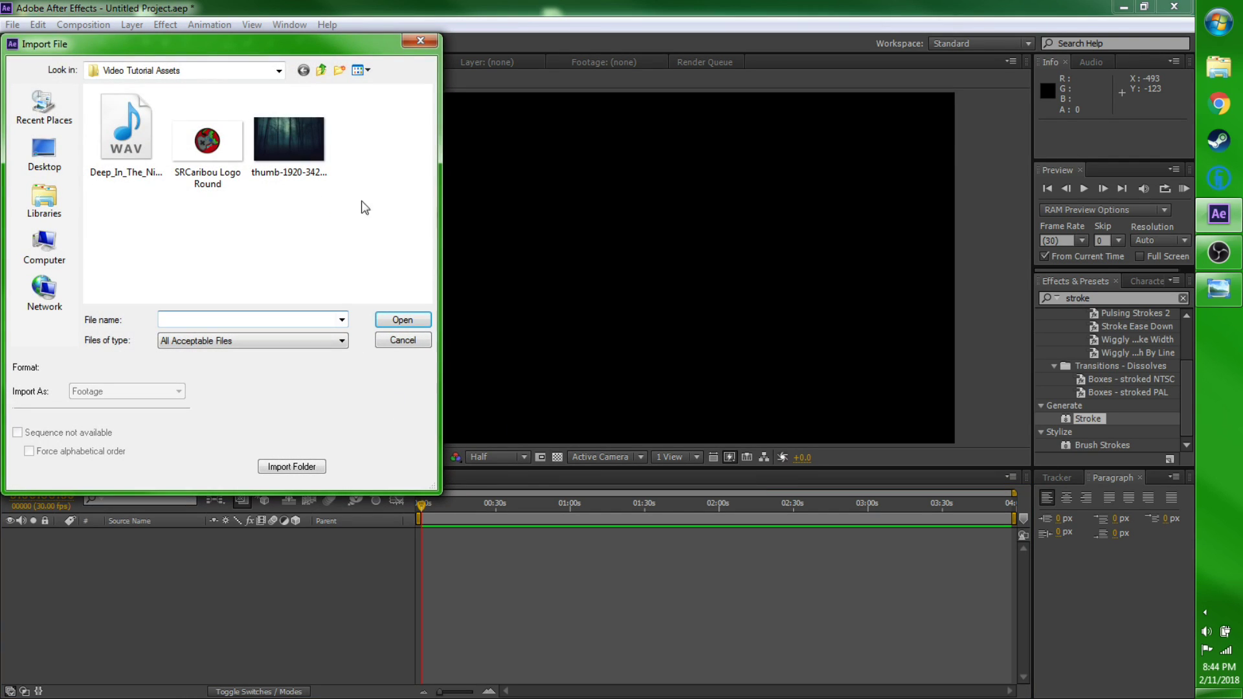
pyautogui.moveTo(406, 148); pyautogui.dragTo(221, 158)
pyautogui.moveTo(380, 148); pyautogui.dragTo(98, 157)
pyautogui.click(402, 320)
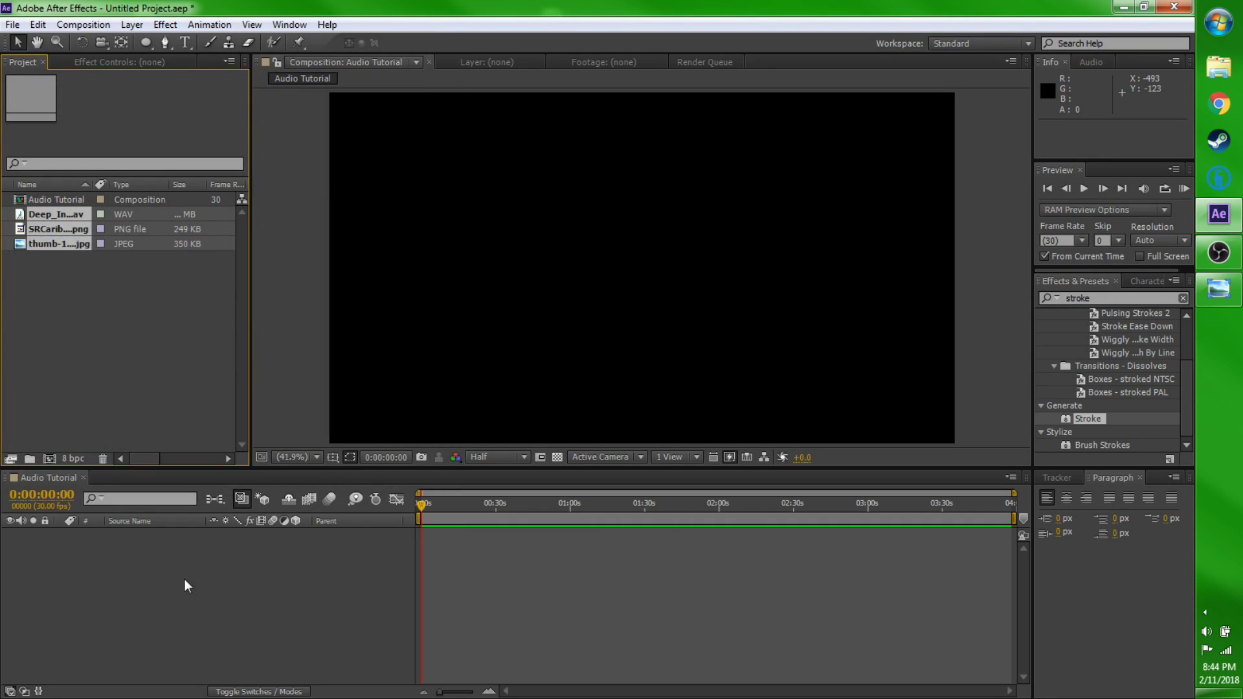
# - Add the forest image thumb-1920-342360.jpg to the timeline and scale it to 108%
pyautogui.moveTo(56, 247); pyautogui.dragTo(305, 629)
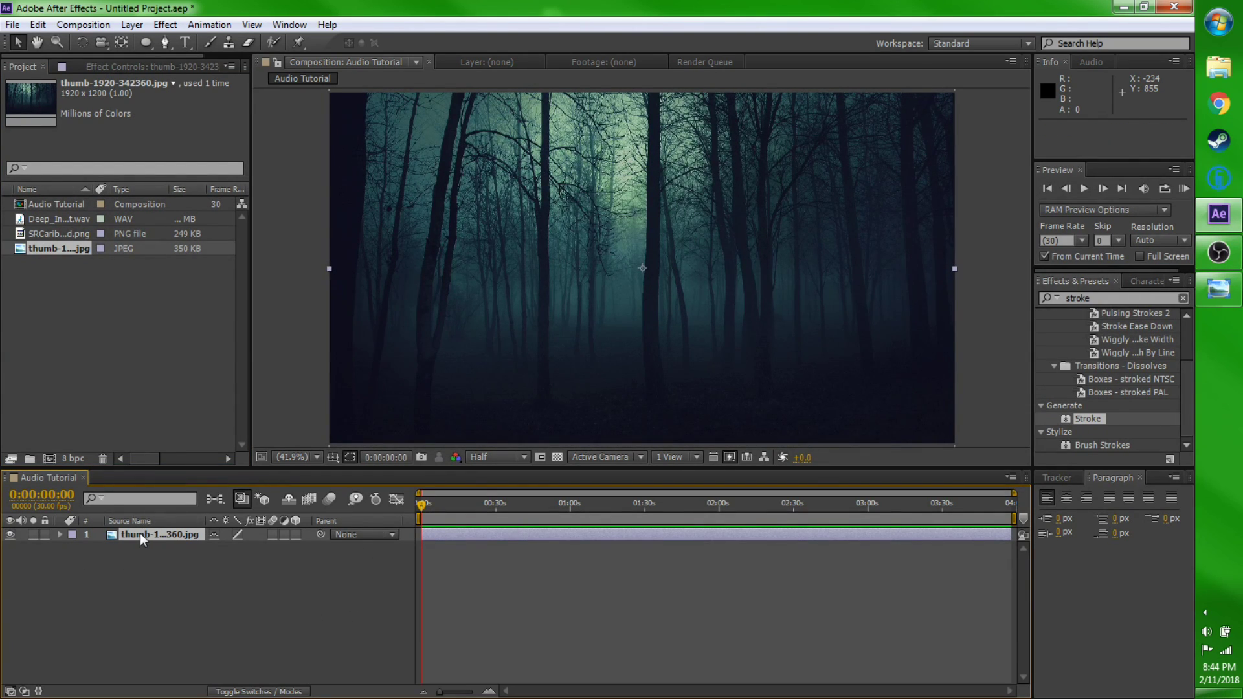
pyautogui.press('p')
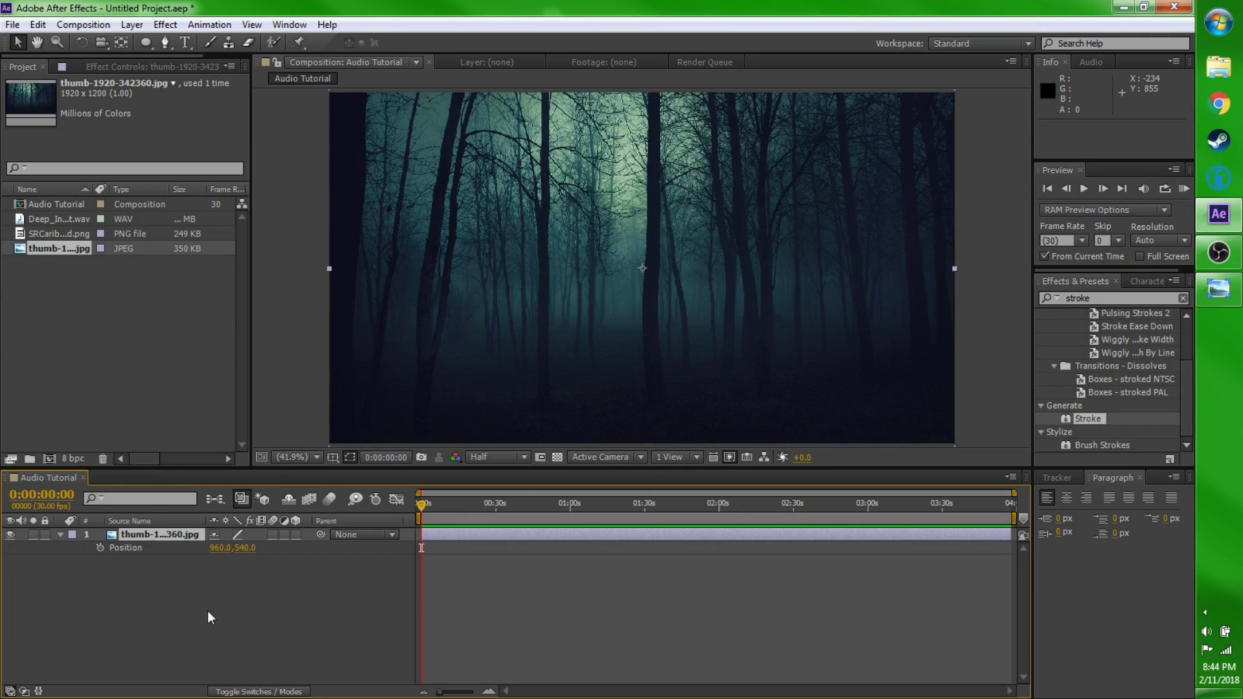
pyautogui.press('s')
pyautogui.moveTo(232, 553); pyautogui.dragTo(239, 556)
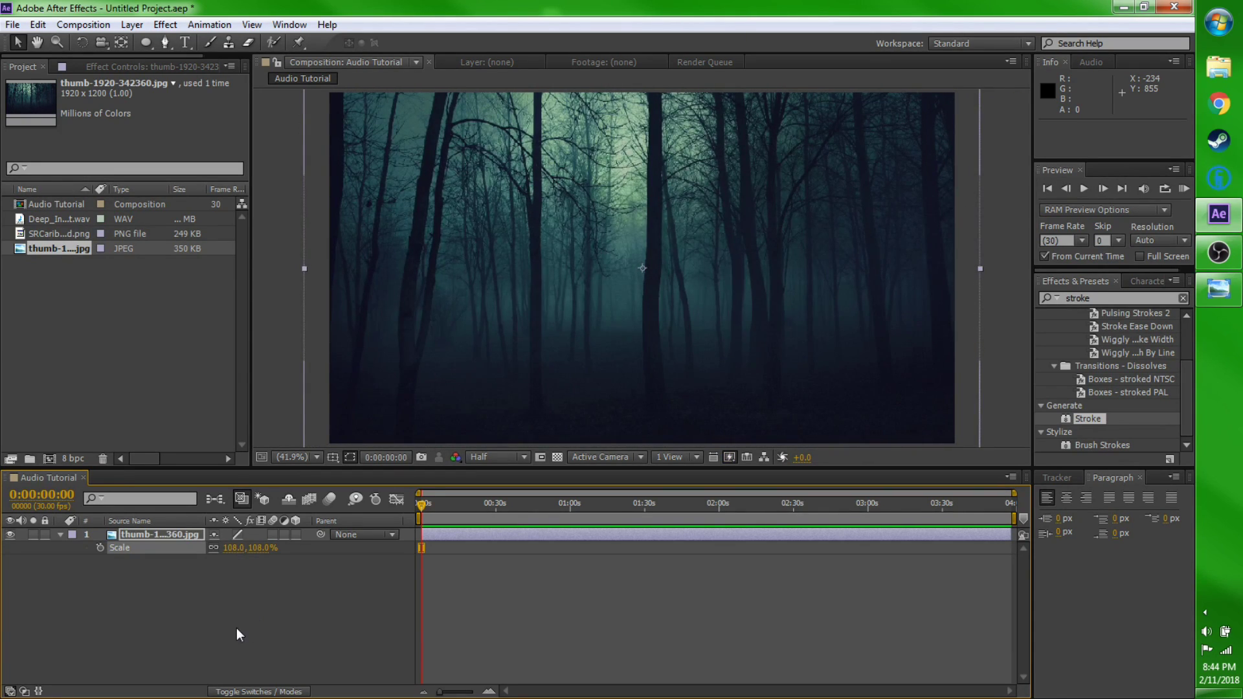
# - Add the expression wiggle(2,10) to the forest image layer's Position property
pyautogui.press('p')
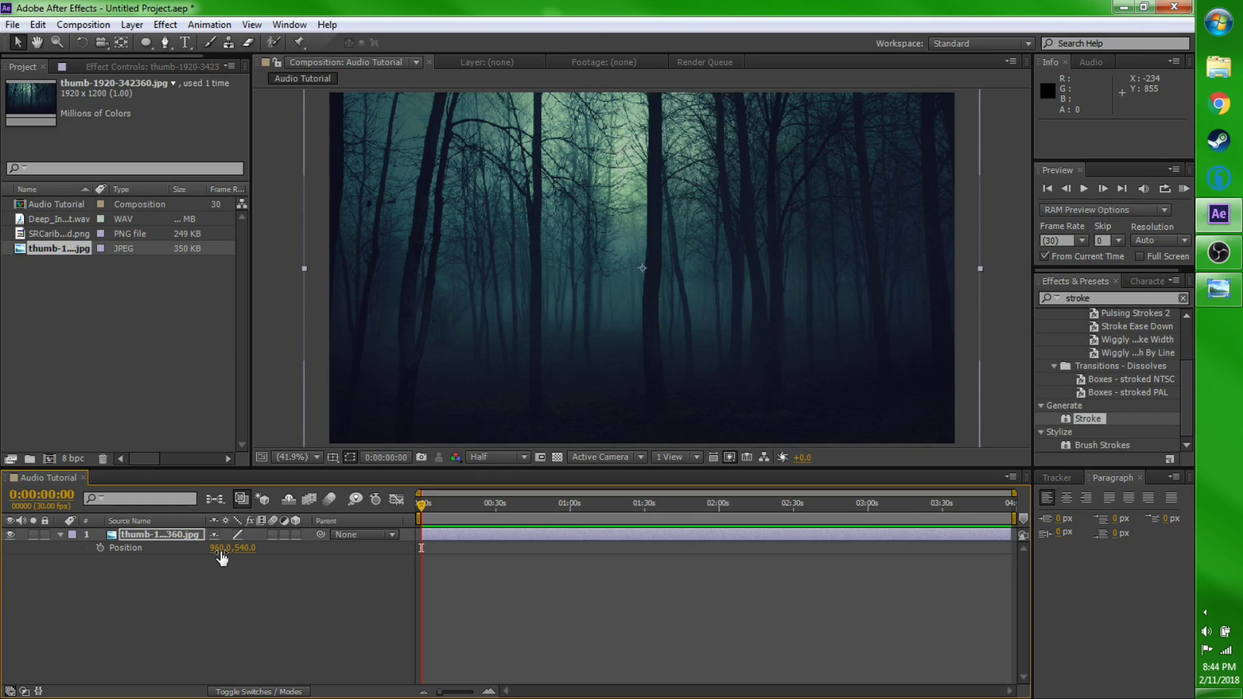
pyautogui.keyDown('alt'); pyautogui.click(100, 548); pyautogui.keyUp('alt')
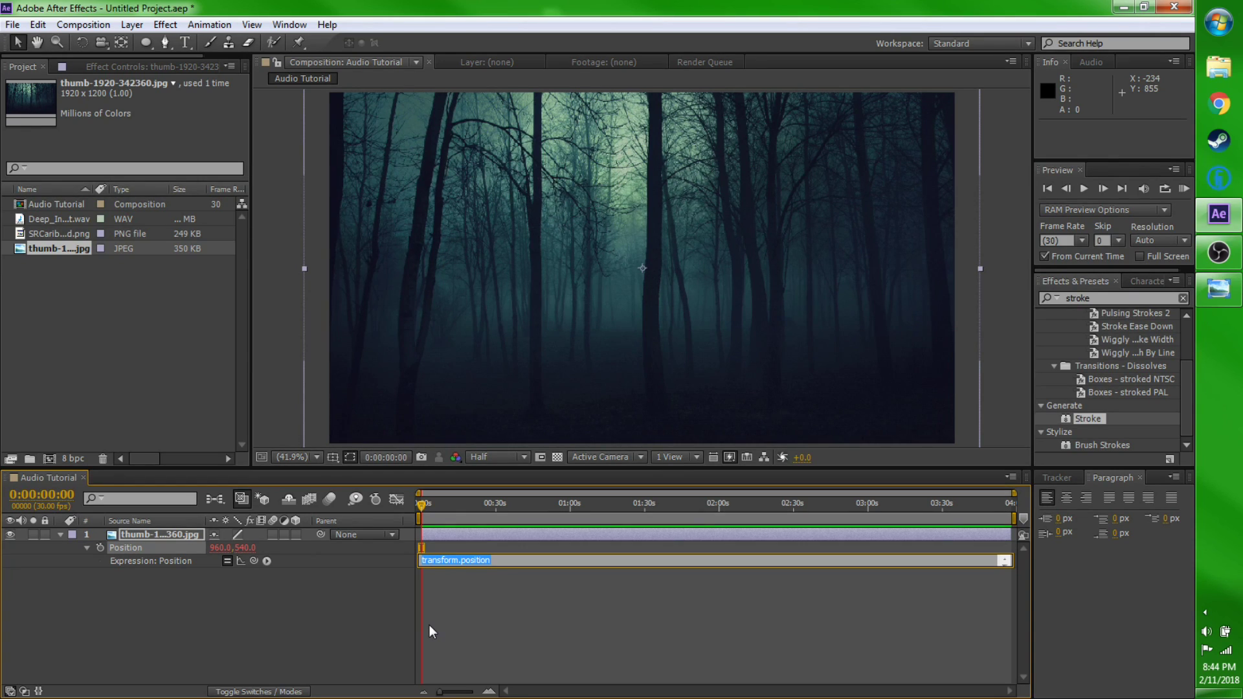
pyautogui.press('BackSpace')
pyautogui.write('wiggle(2,10)')
pyautogui.click(349, 599)
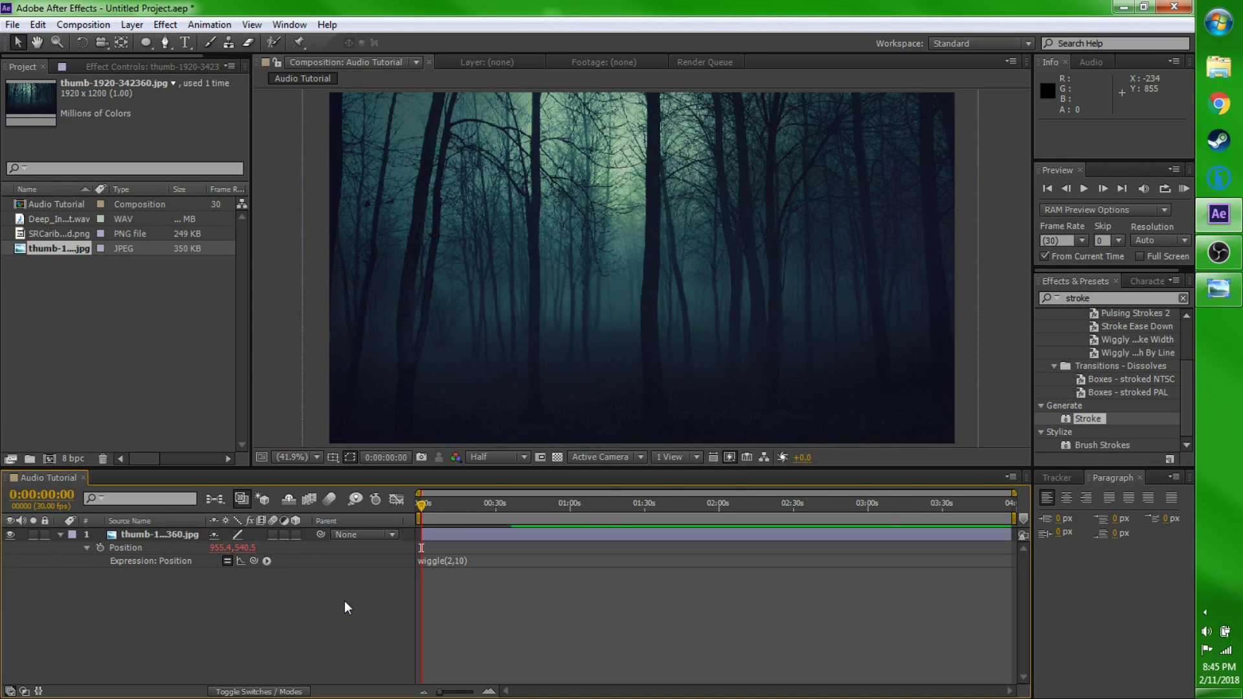
# - Play back the composition from the start to check the background's wiggle motion, then return to the first frame
pyautogui.moveTo(425, 506)
pyautogui.mouseDown()
pyautogui.moveTo(438, 507)
pyautogui.moveTo(421, 507)
pyautogui.mouseUp()
pyautogui.click(1084, 187)
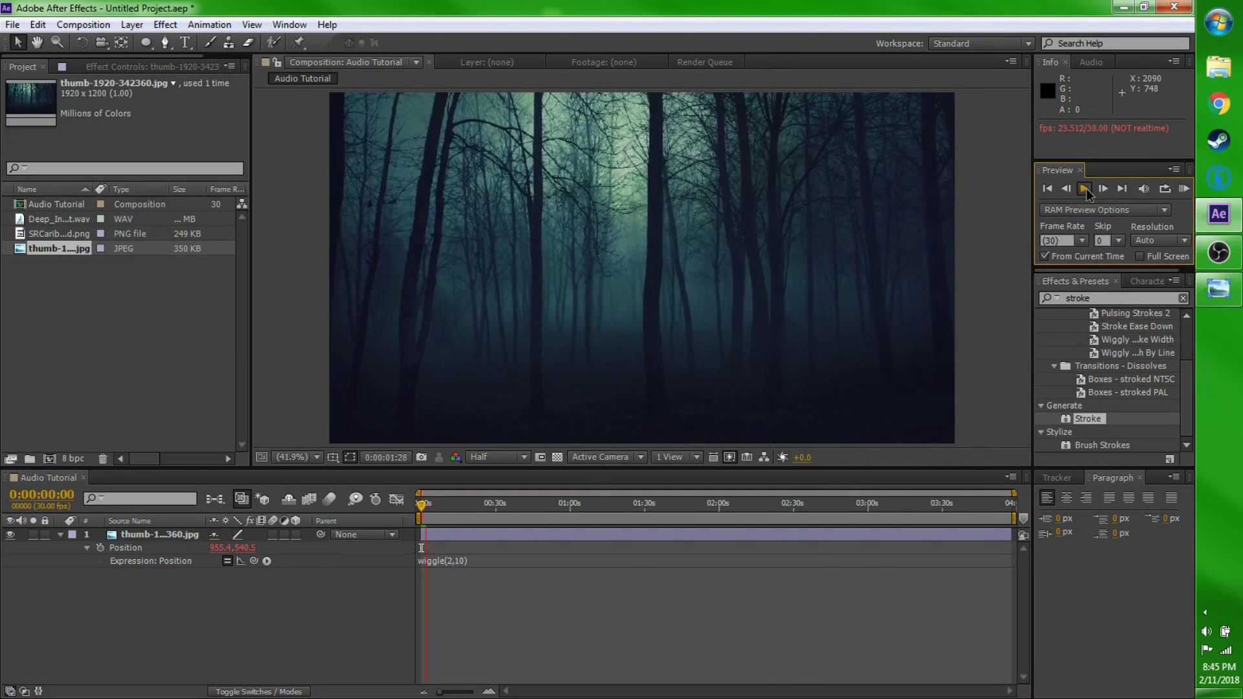
pyautogui.click(429, 502)
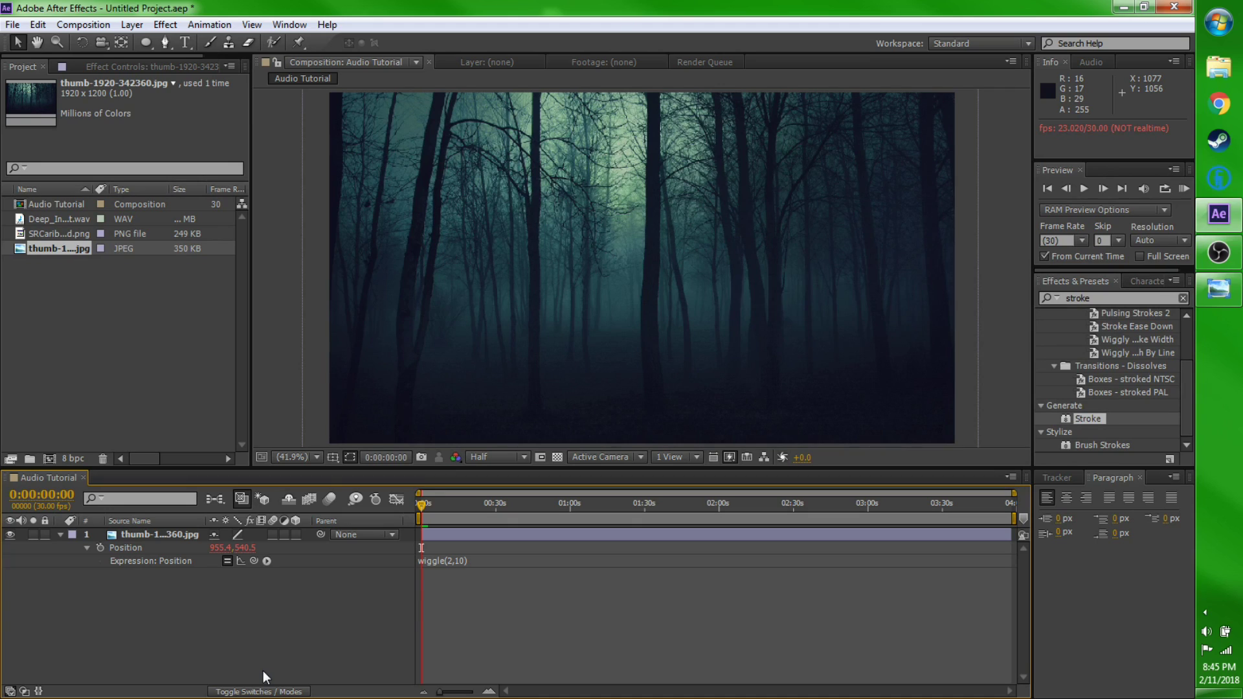
# - Create a 1920 x 1080 solid layer named "Audio Reactor" above the forest image
pyautogui.rightClick(194, 629)
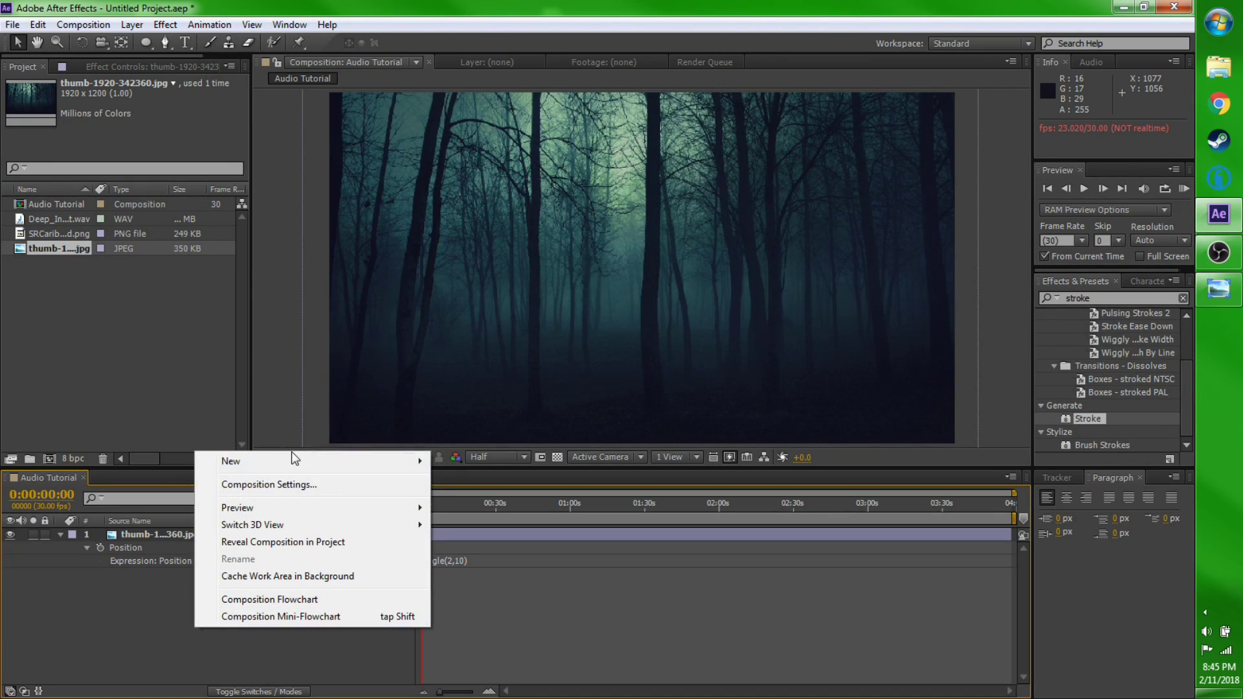
pyautogui.moveTo(280, 460)
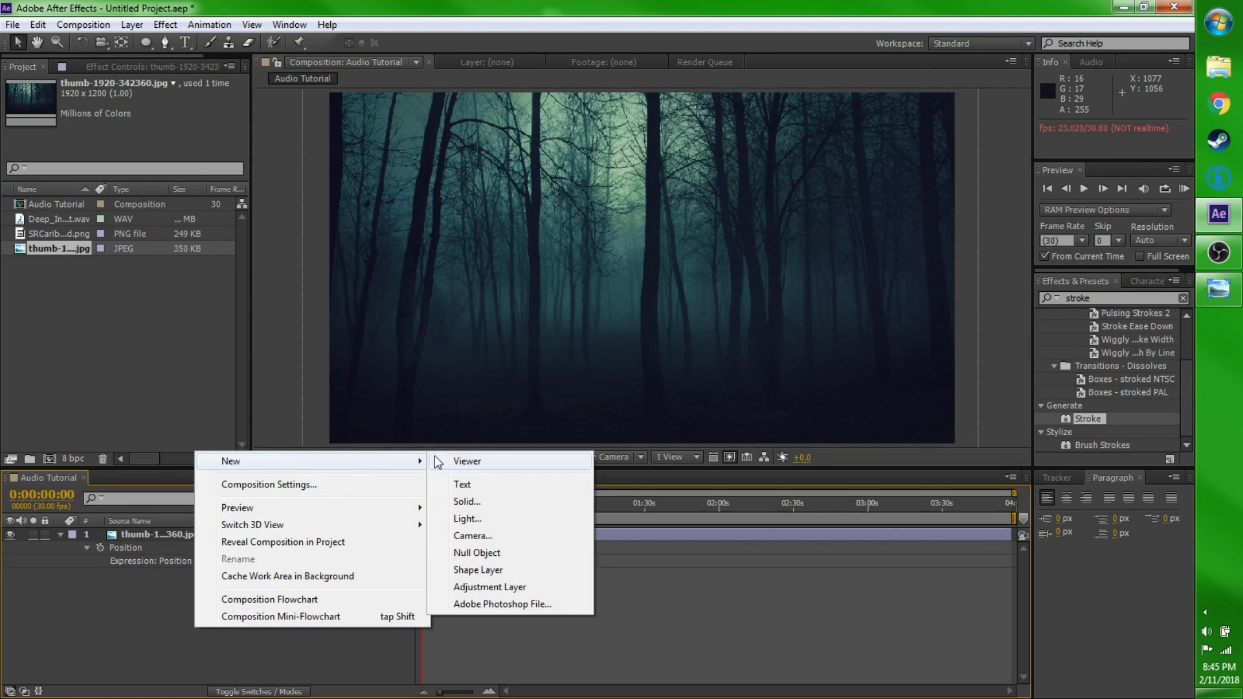
pyautogui.click(480, 501)
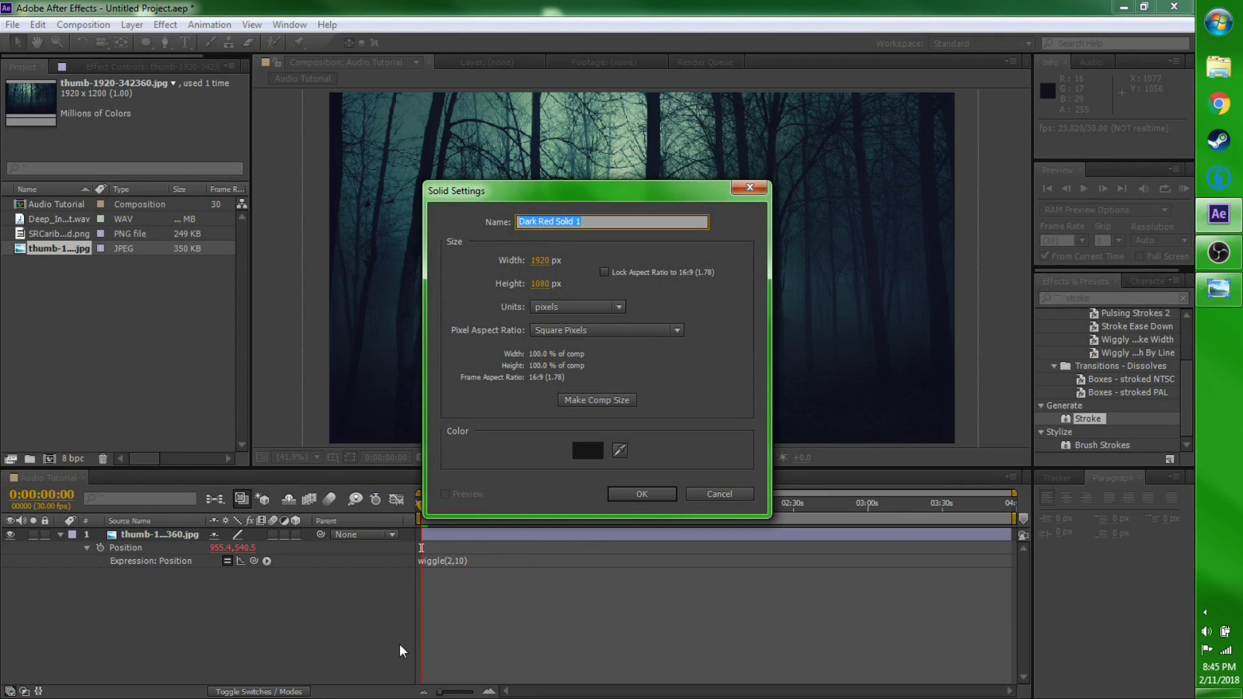
pyautogui.press('BackSpace')
pyautogui.write('Audio ')
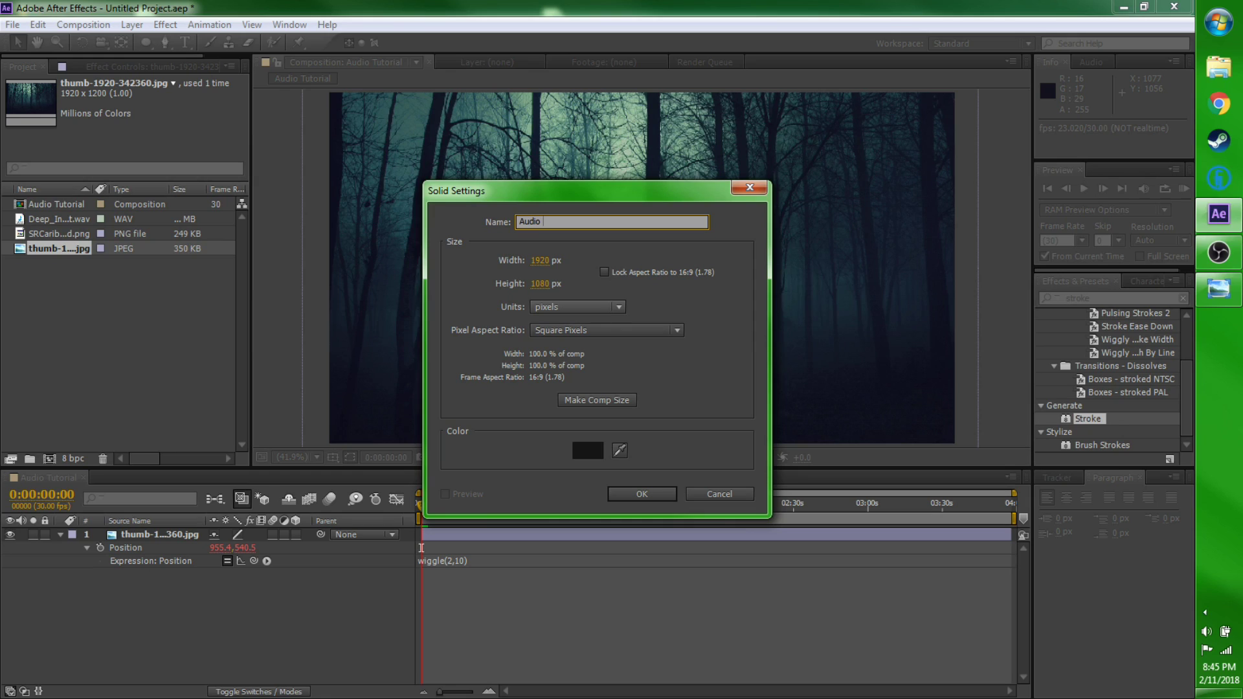
pyautogui.write('Reactor')
pyautogui.press('Return')
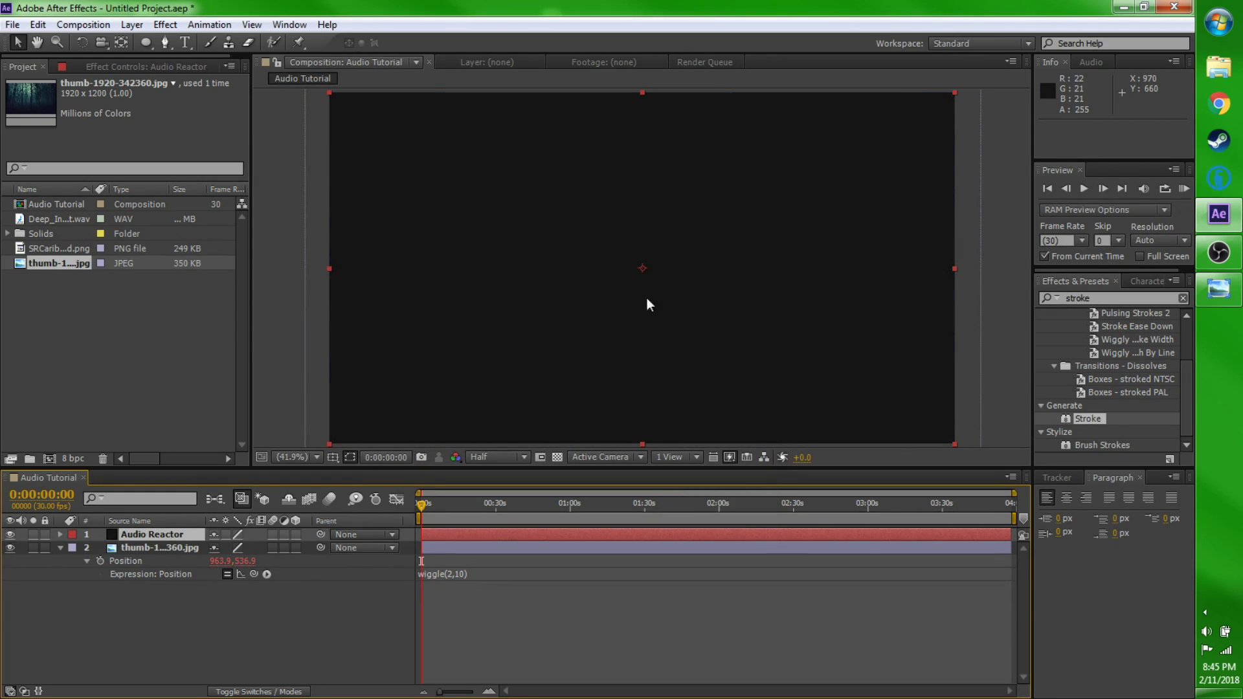
# - Draw a circular mask about 740 px across, centred on the Audio Reactor solid, and set its mask mode to None
pyautogui.click(153, 48)
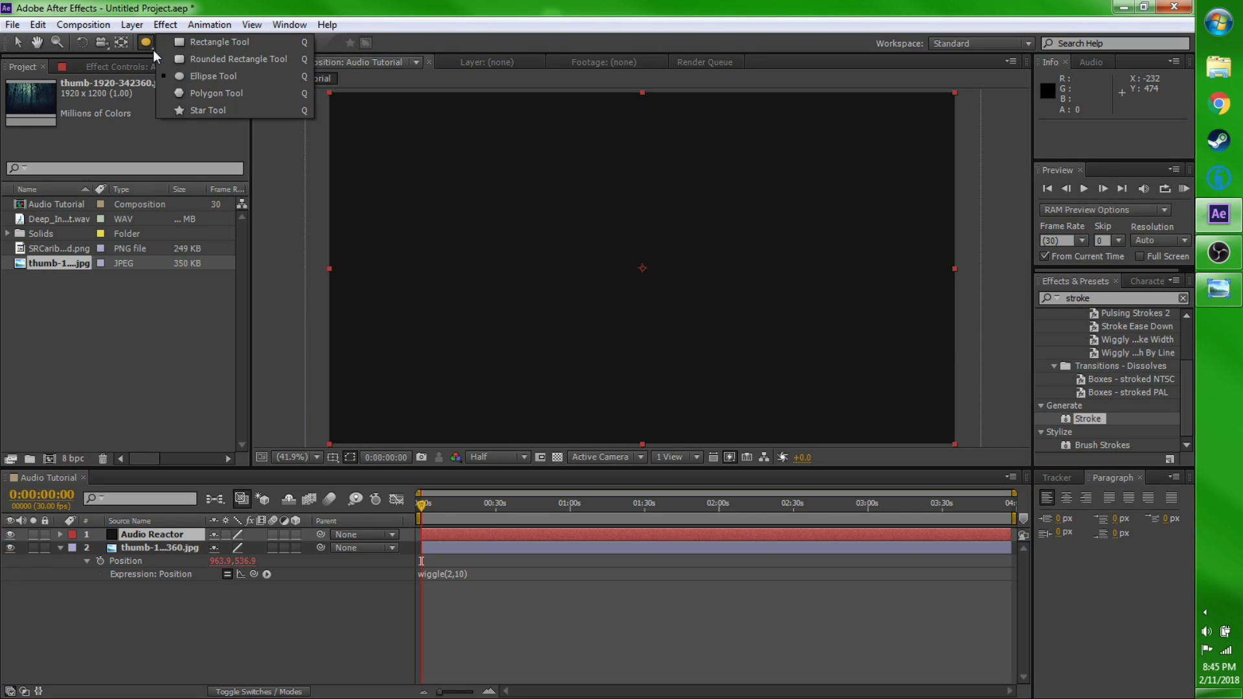
pyautogui.click(209, 76)
pyautogui.click(643, 268)
pyautogui.moveTo(642, 268); pyautogui.dragTo(763, 379)
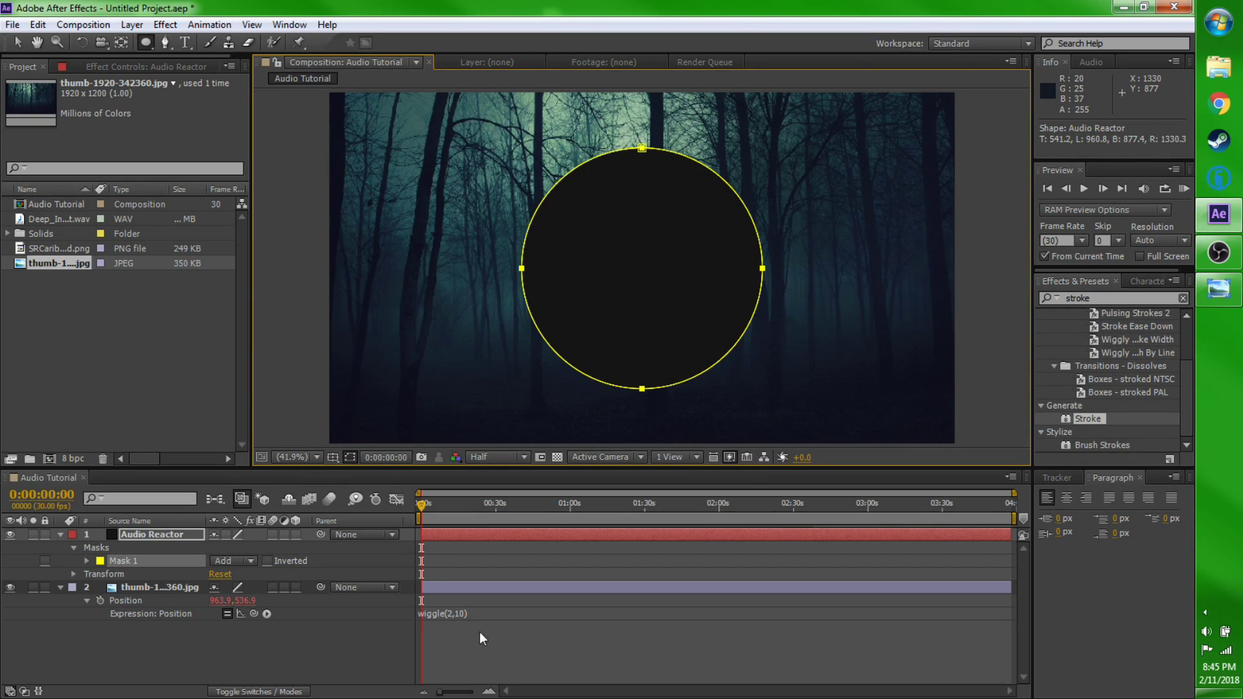
pyautogui.click(248, 561)
pyautogui.click(258, 575)
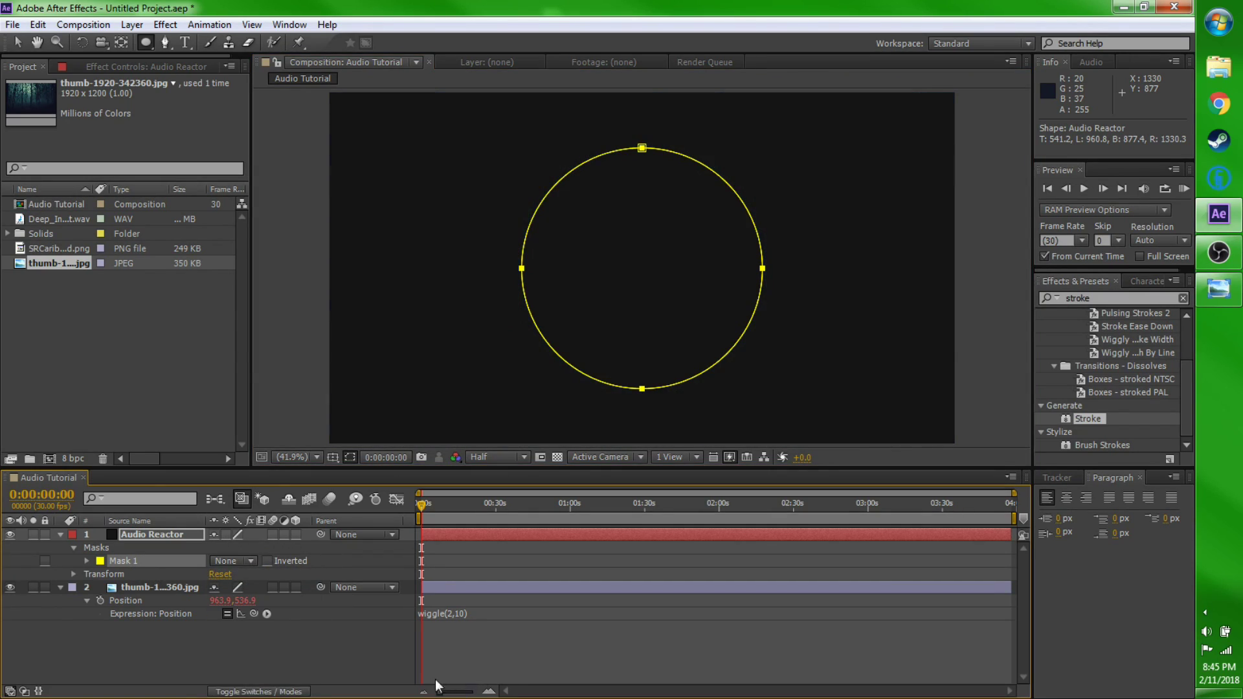
# - Apply the Audio Spectrum effect to the Audio Reactor layer and set its path to Mask 1
pyautogui.click(1123, 299)
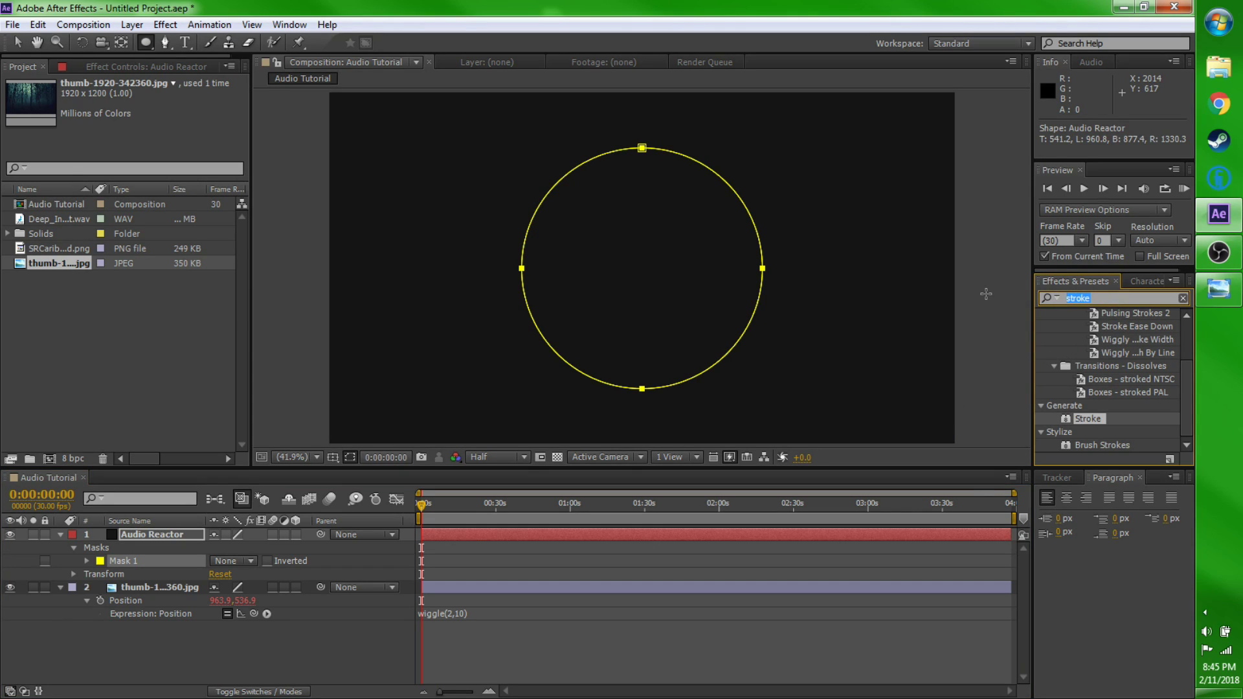
pyautogui.write('audio')
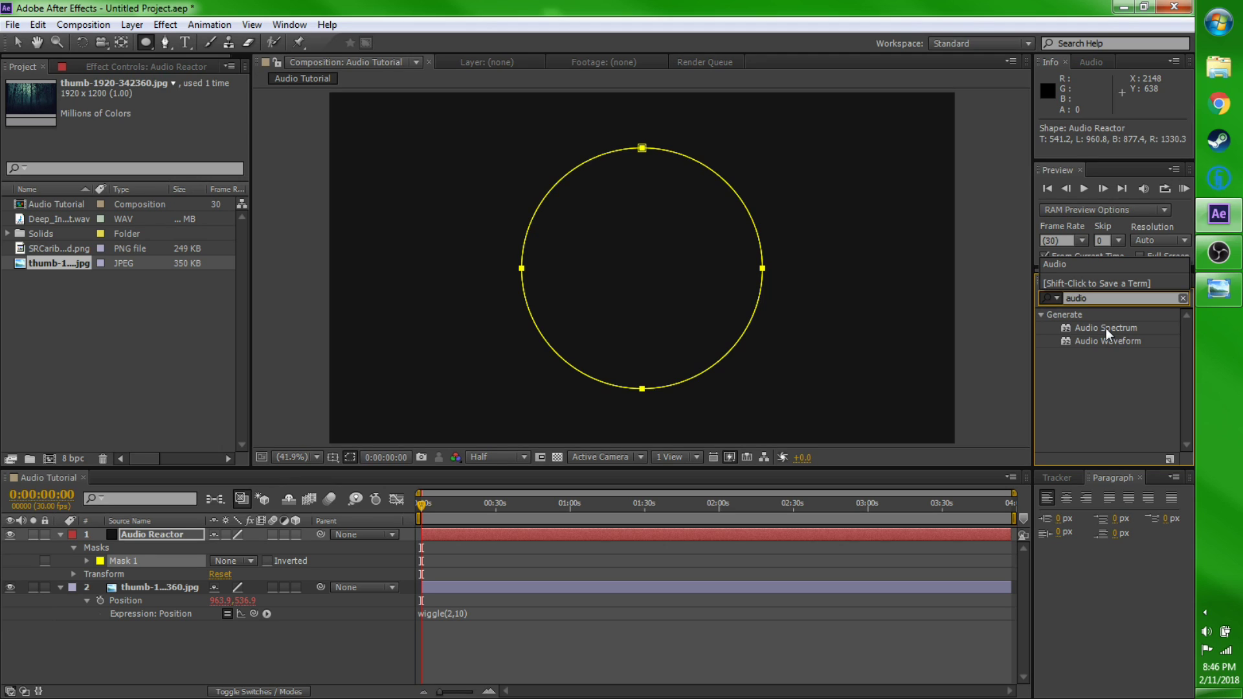
pyautogui.moveTo(1106, 328); pyautogui.dragTo(713, 290)
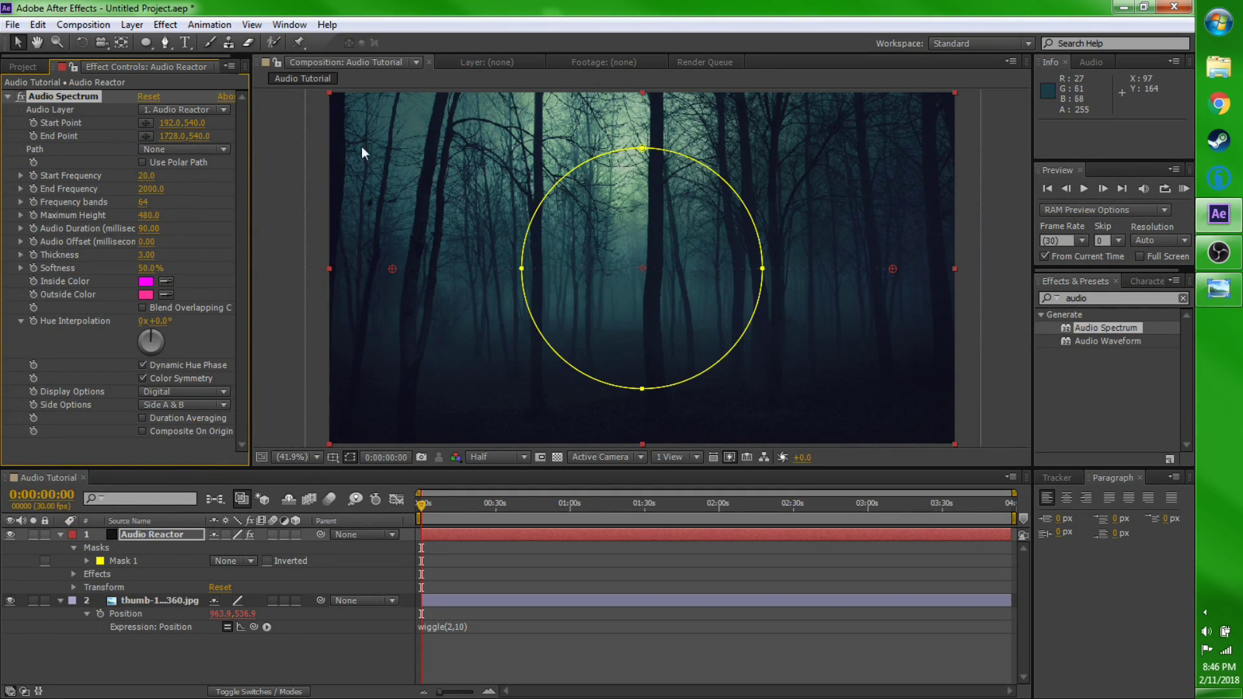
pyautogui.click(223, 148)
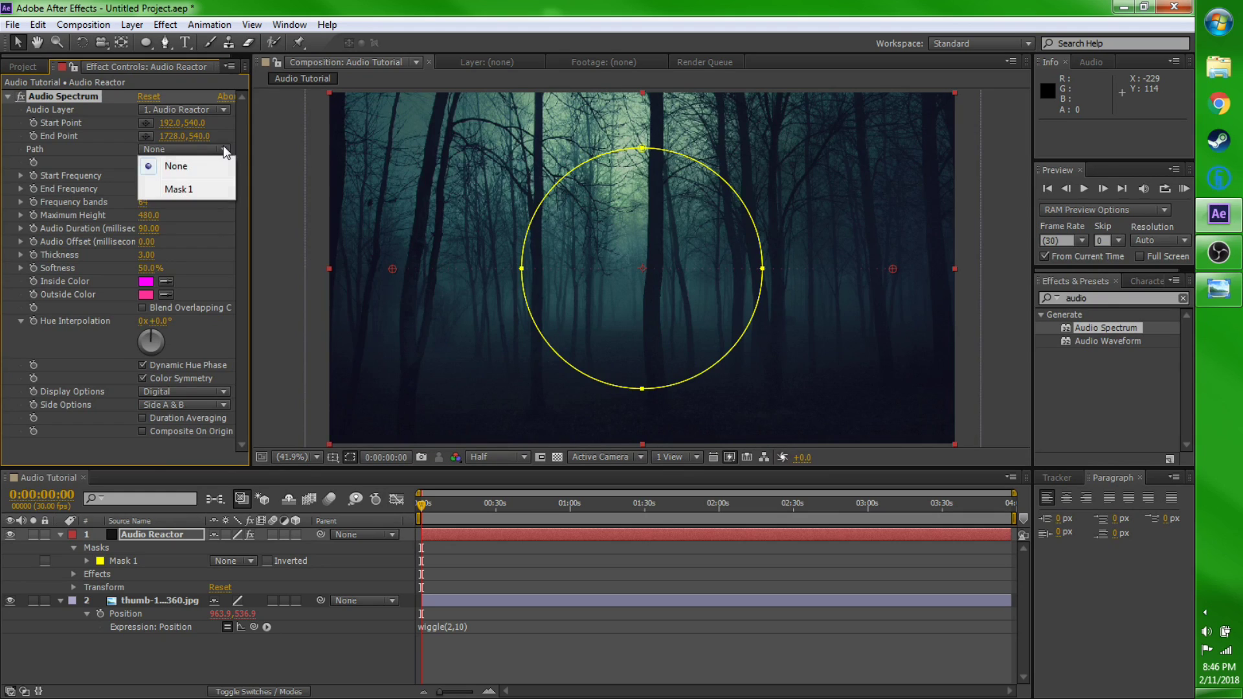
pyautogui.click(206, 185)
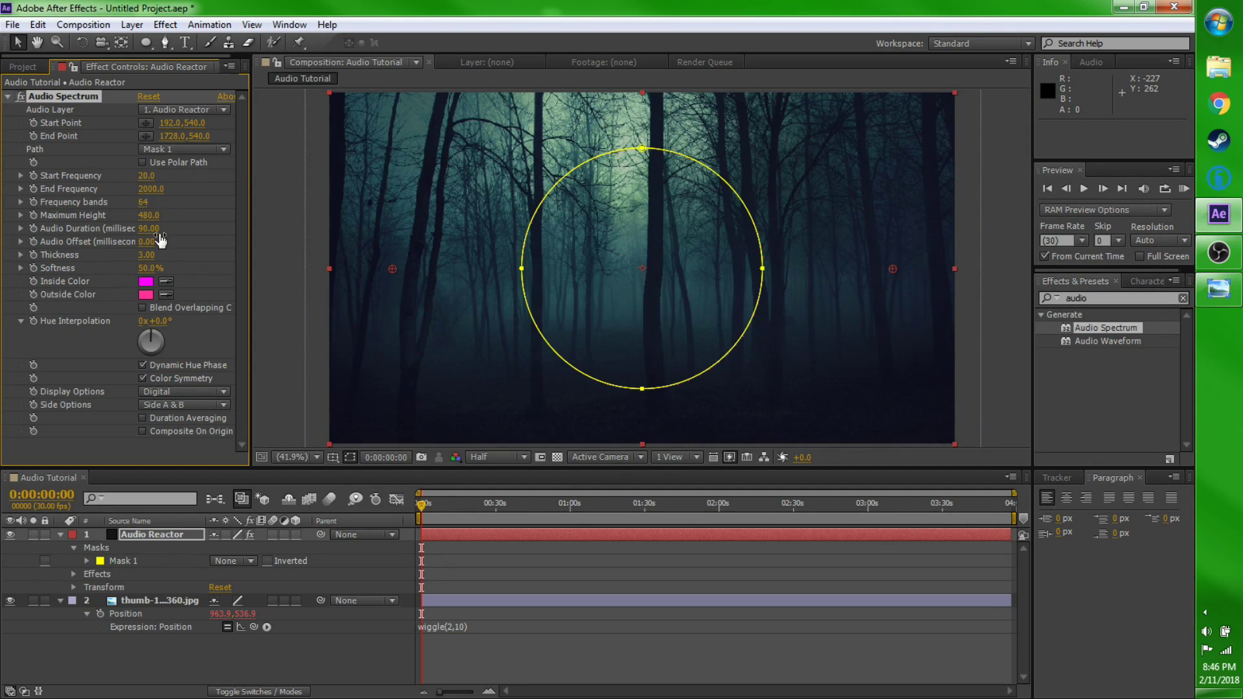
# - Set the Audio Spectrum's End Frequency to 300, Frequency bands to 100 and Maximum Height to 700
pyautogui.click(149, 189)
pyautogui.write('200')
pyautogui.press('Return')
pyautogui.click(146, 202)
pyautogui.write('100')
pyautogui.click(150, 216)
pyautogui.write('700')
# - Set the Audio Spectrum's Thickness to 10 and Softness to 0%
pyautogui.click(146, 254)
pyautogui.write('10')
pyautogui.press('Return')
pyautogui.click(146, 267)
pyautogui.write('0')
pyautogui.press('Return')
# - Change both the Inside Color and the Outside Color of the Audio Spectrum to white
pyautogui.click(145, 282)
pyautogui.moveTo(447, 288); pyautogui.dragTo(317, 171)
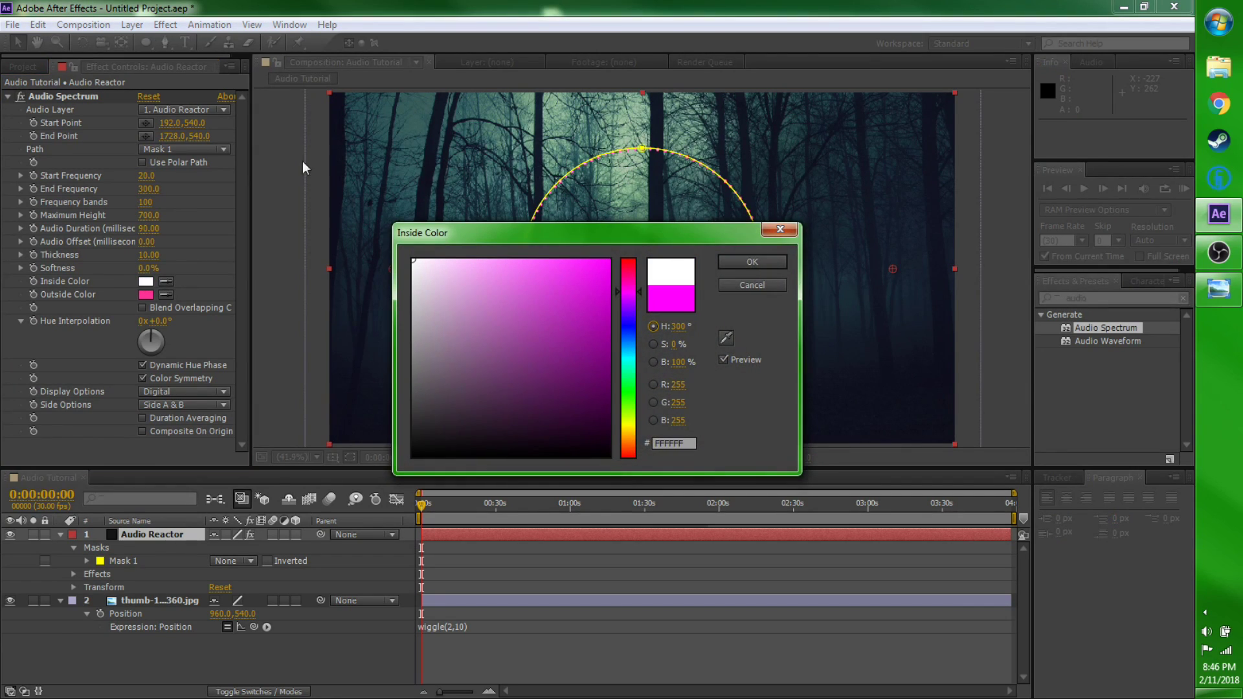
pyautogui.click(752, 262)
pyautogui.click(146, 295)
pyautogui.click(531, 351)
pyautogui.moveTo(517, 341); pyautogui.dragTo(405, 252)
pyautogui.click(770, 262)
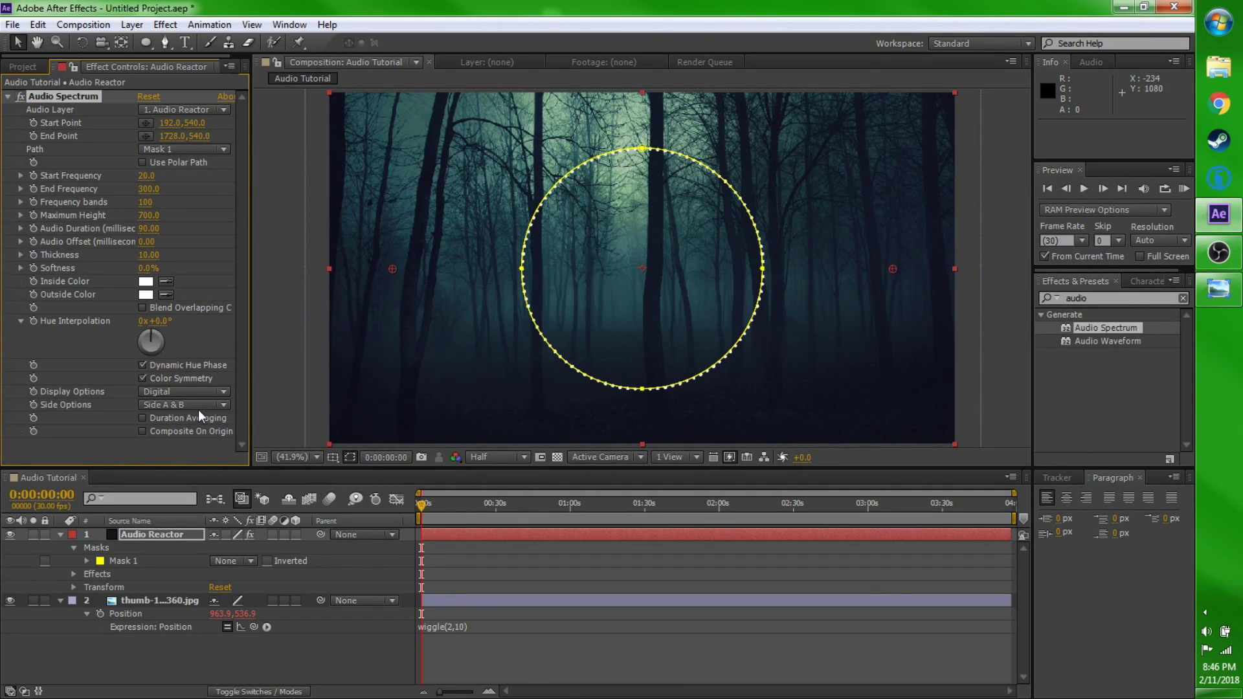
# - Set the Audio Spectrum's Side Options to Side B and keep the playhead at the start of the timeline
pyautogui.click(215, 404)
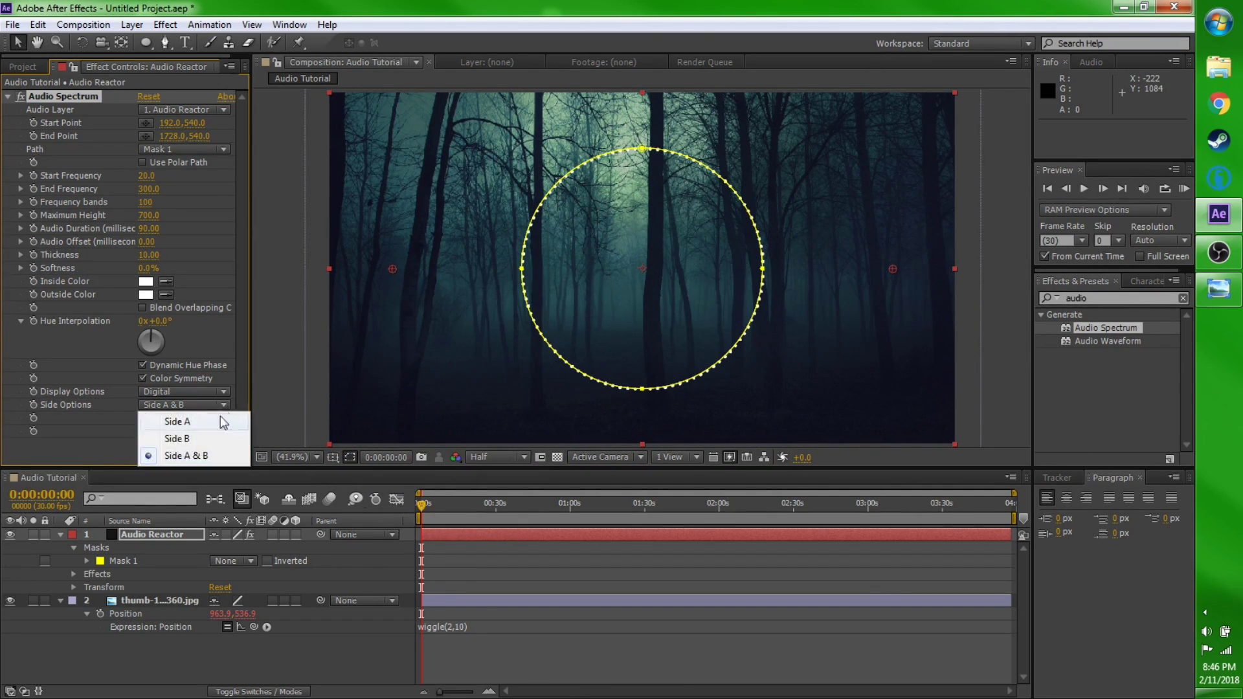
pyautogui.click(198, 434)
pyautogui.moveTo(421, 512); pyautogui.dragTo(403, 484)
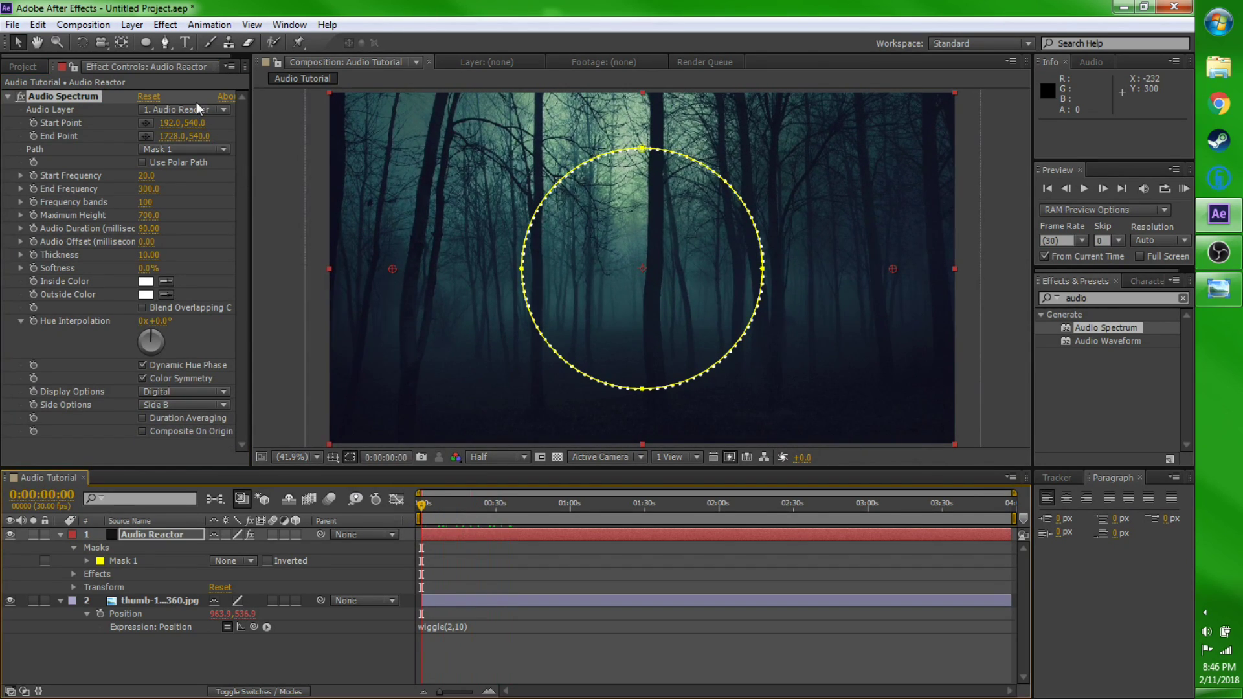
# - Add Deep_In_The_Night.wav to the timeline beneath the forest image layer
pyautogui.click(30, 66)
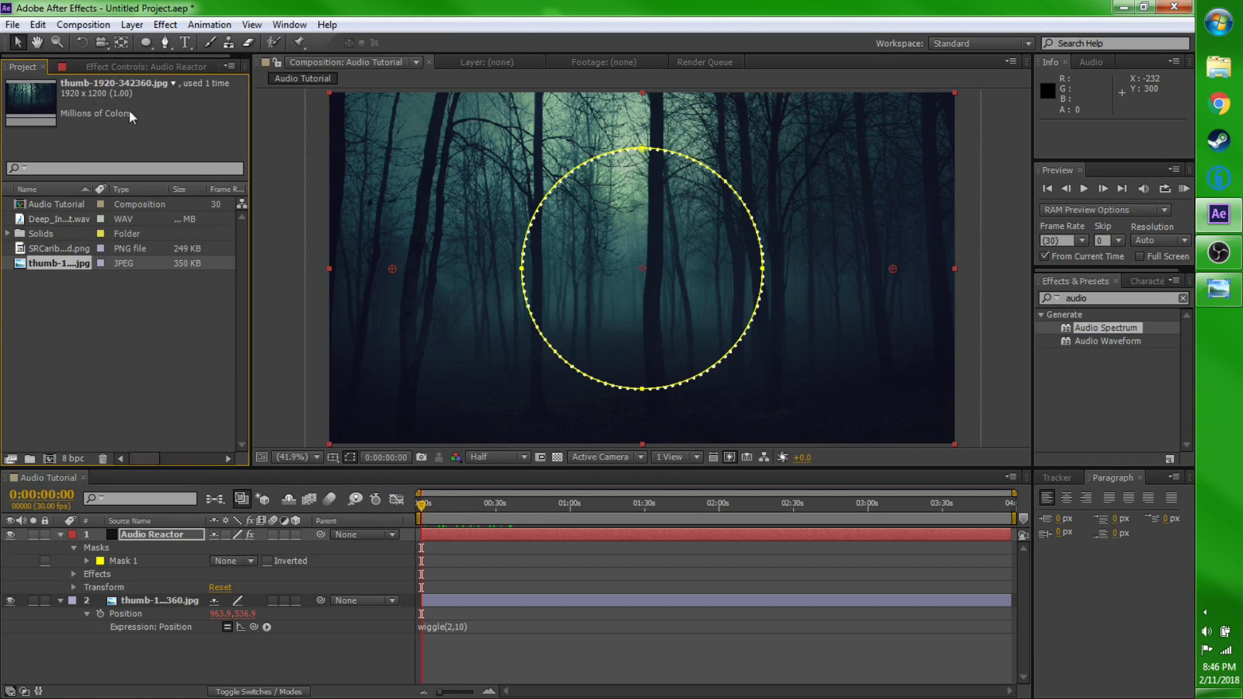
pyautogui.moveTo(50, 219); pyautogui.dragTo(149, 642)
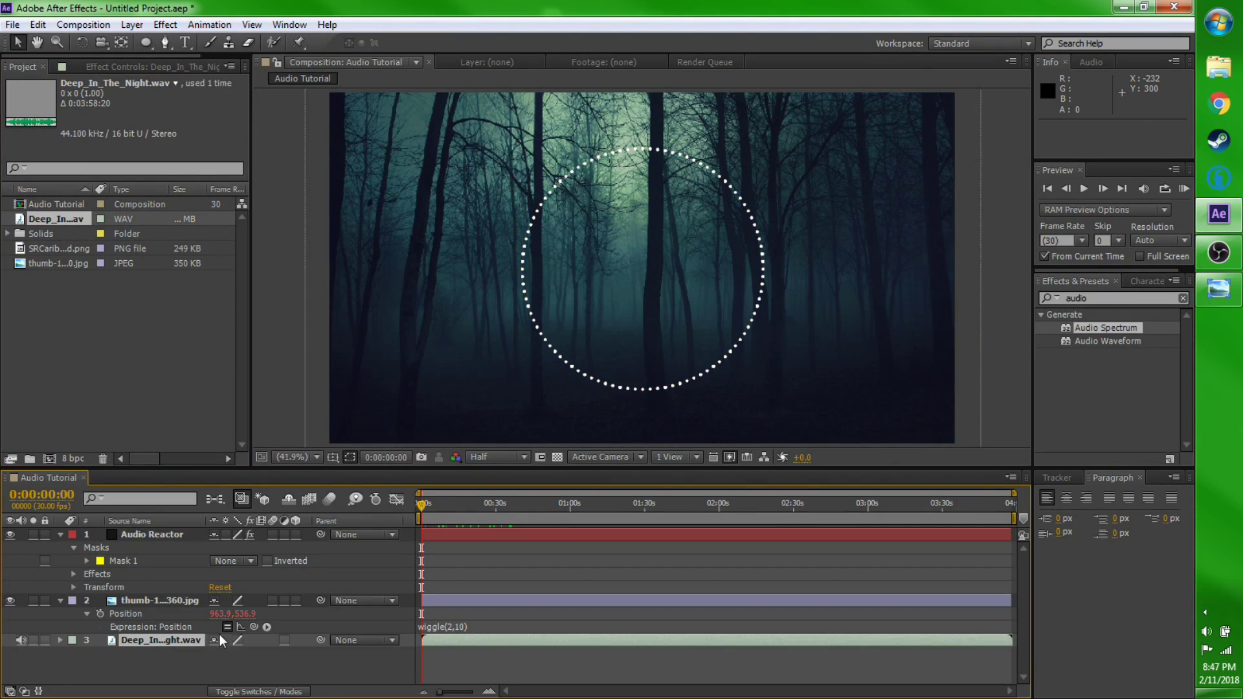
# - Set the Audio Spectrum's Audio Layer to Deep_In_The_Night.wav and scrub the start of the timeline to check the reaction
pyautogui.click(122, 67)
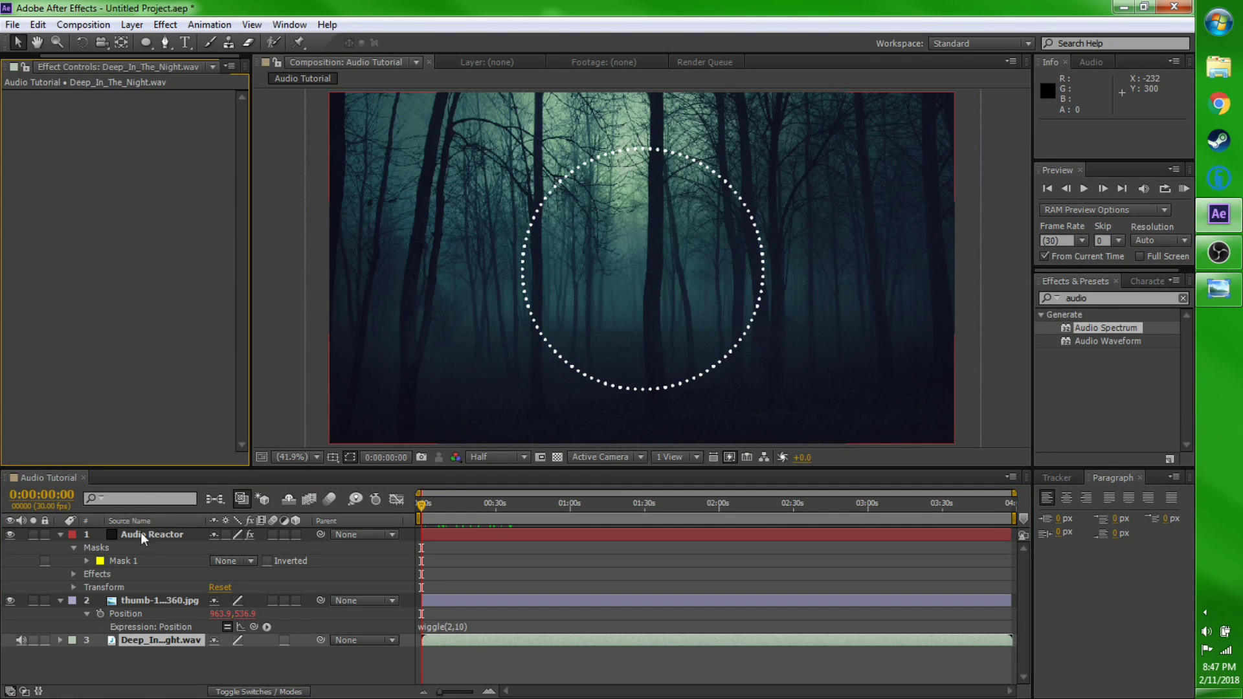
pyautogui.click(123, 561)
pyautogui.click(181, 110)
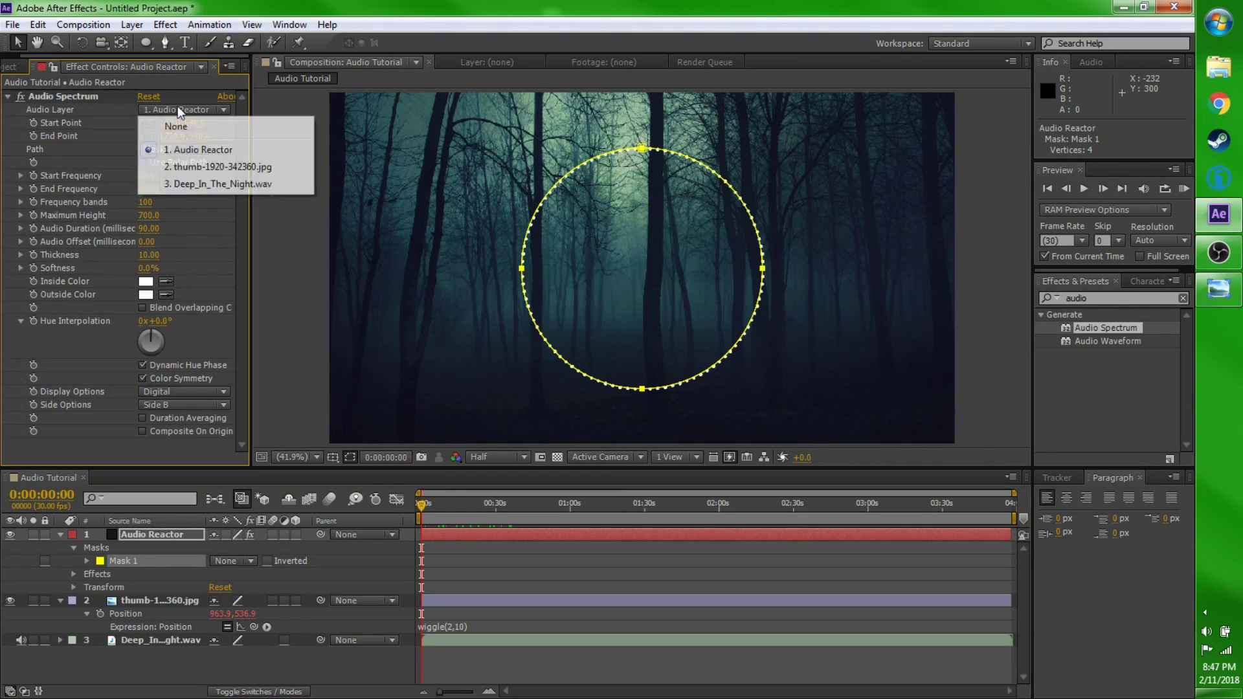
pyautogui.click(193, 181)
pyautogui.moveTo(422, 506); pyautogui.dragTo(484, 511)
pyautogui.moveTo(496, 518); pyautogui.dragTo(394, 487)
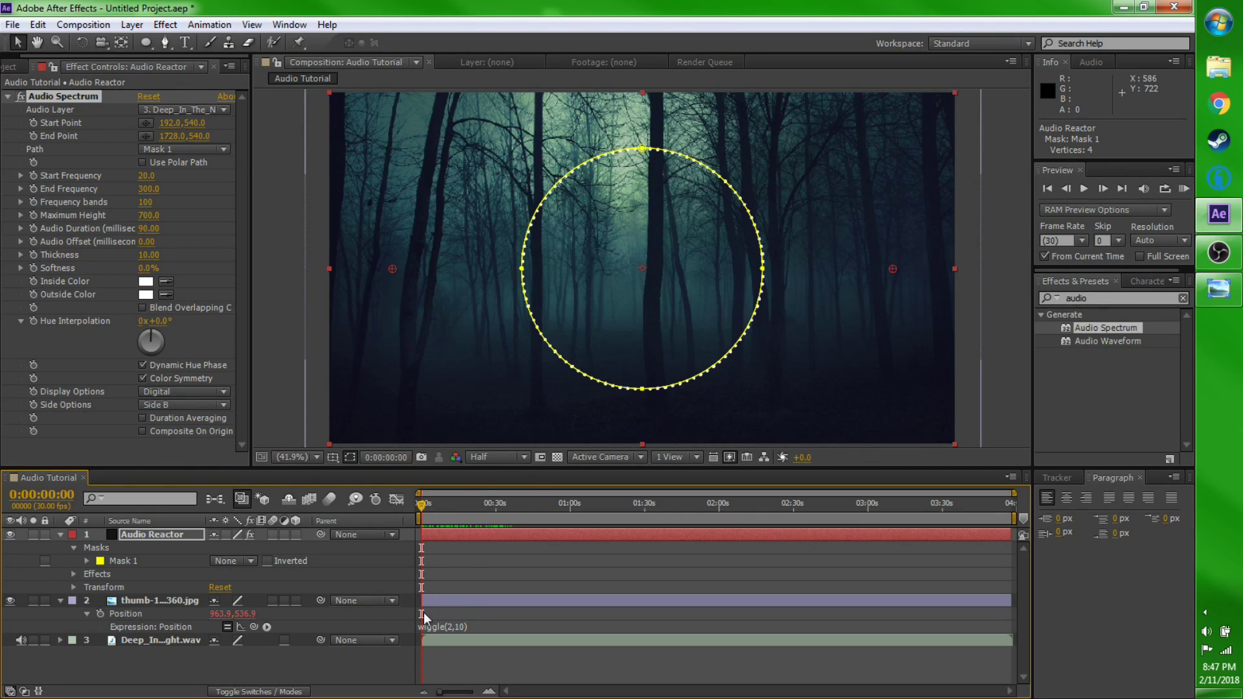
# - Duplicate Mask 1 on the Audio Reactor layer and scale the copy down about its centre to about 91.6%
pyautogui.click(140, 561)
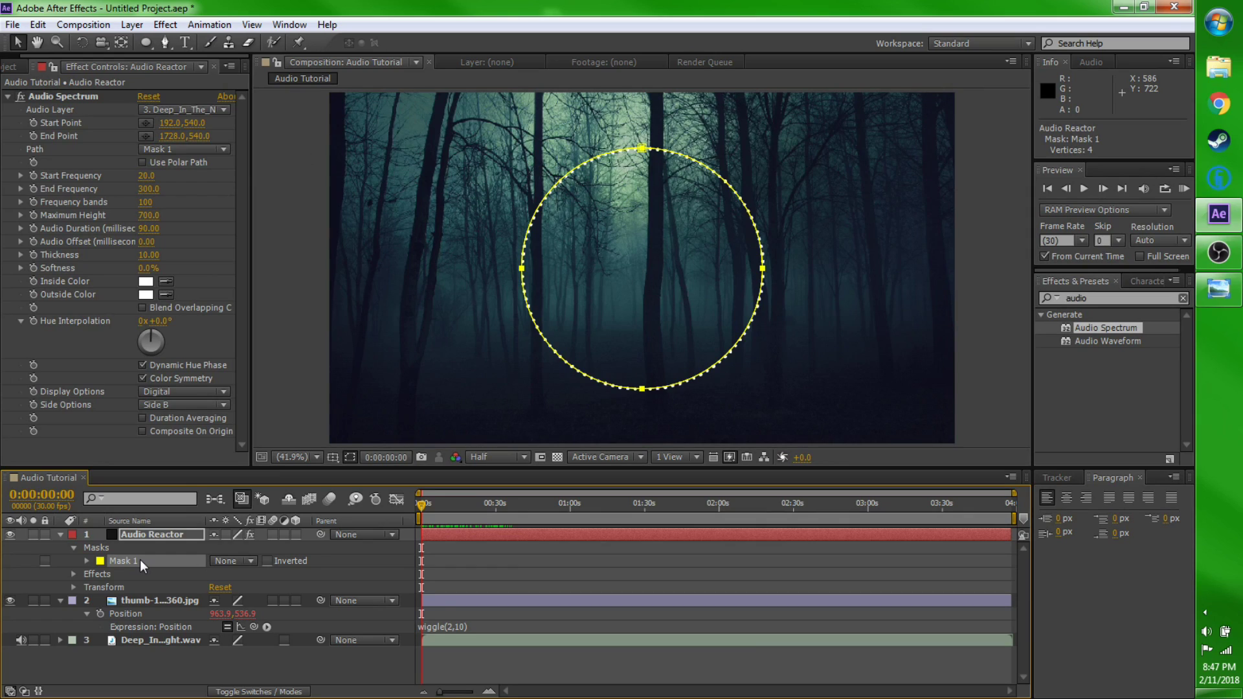
pyautogui.hotkey('ctrl', 'd')
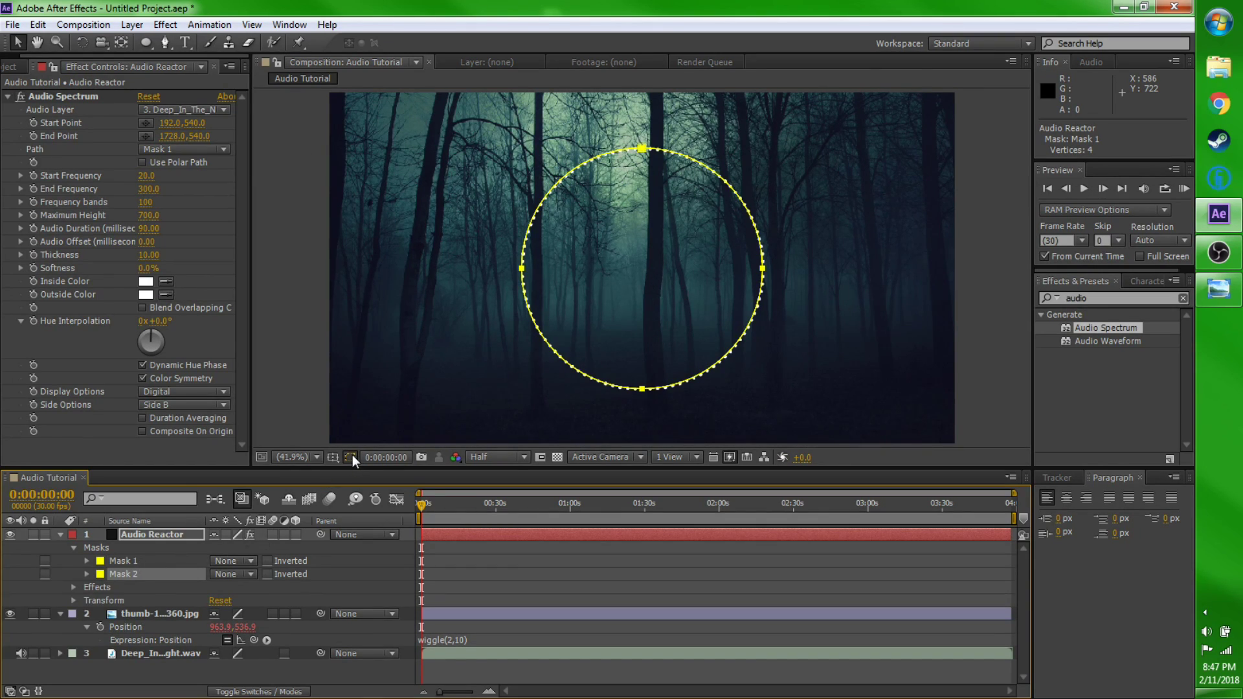
pyautogui.doubleClick(643, 389)
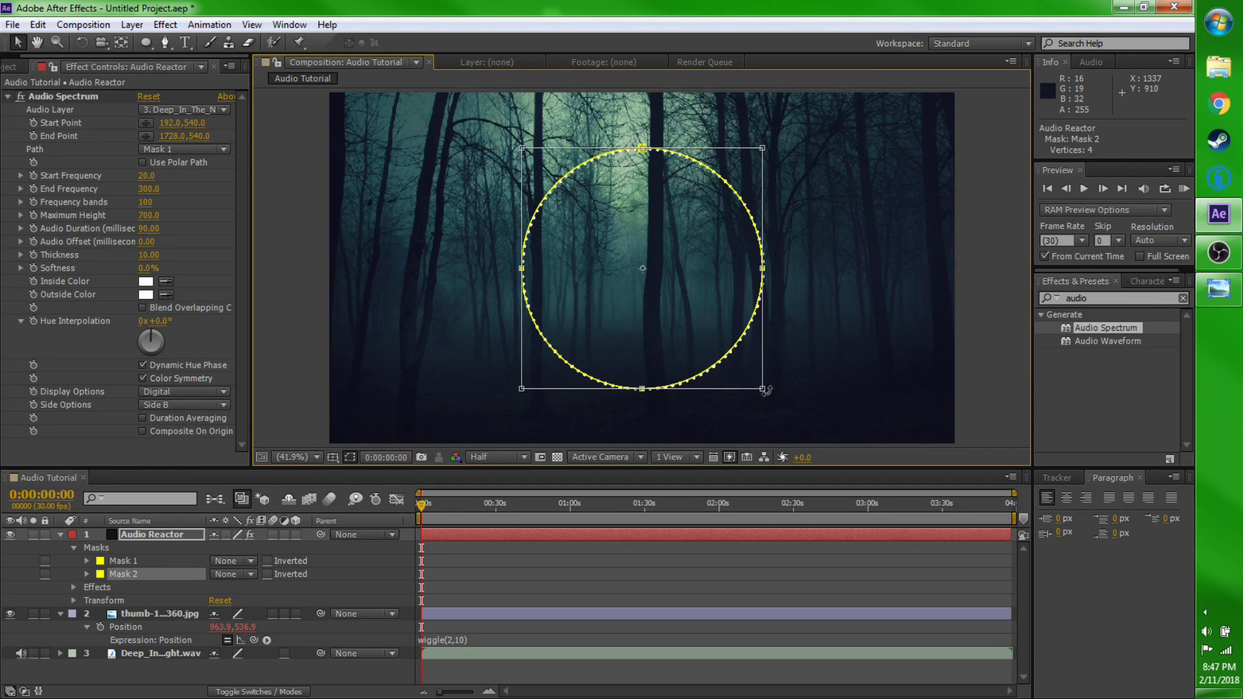
pyautogui.moveTo(762, 389); pyautogui.dragTo(753, 384)
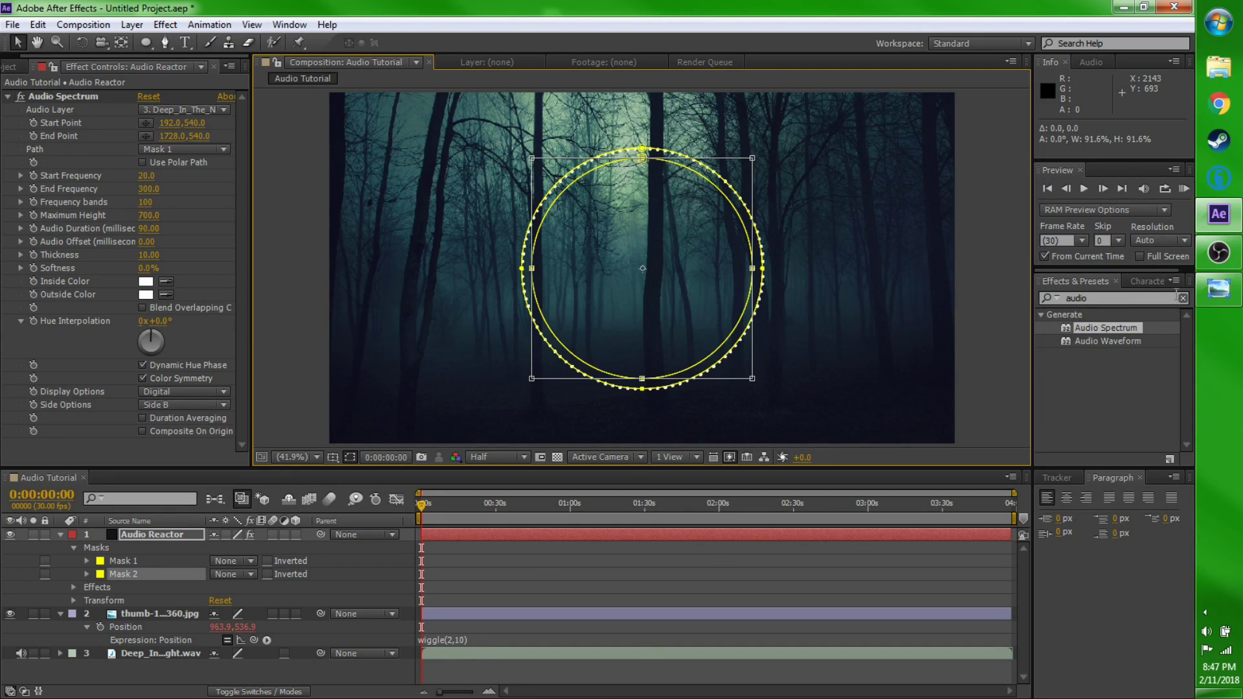
# - Find the Stroke effect, apply it to the Audio Reactor layer and set its Path to Mask 2
pyautogui.click(1151, 298)
pyautogui.press('BackSpace')
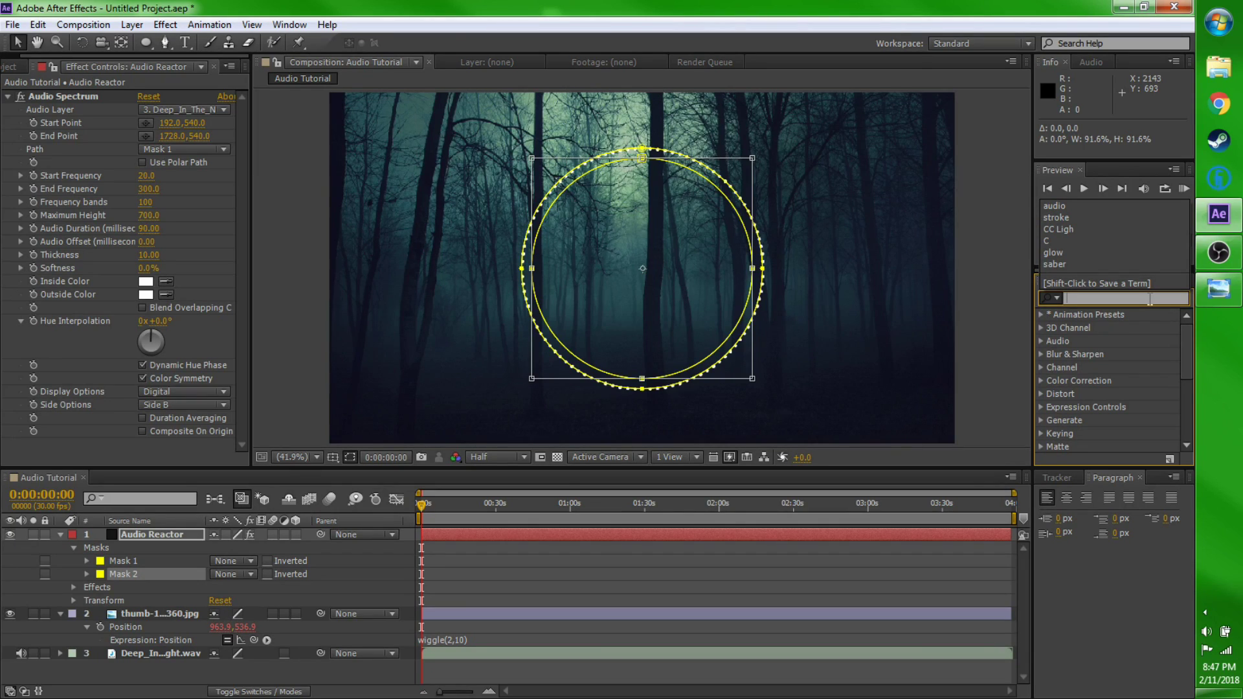
pyautogui.press('Return')
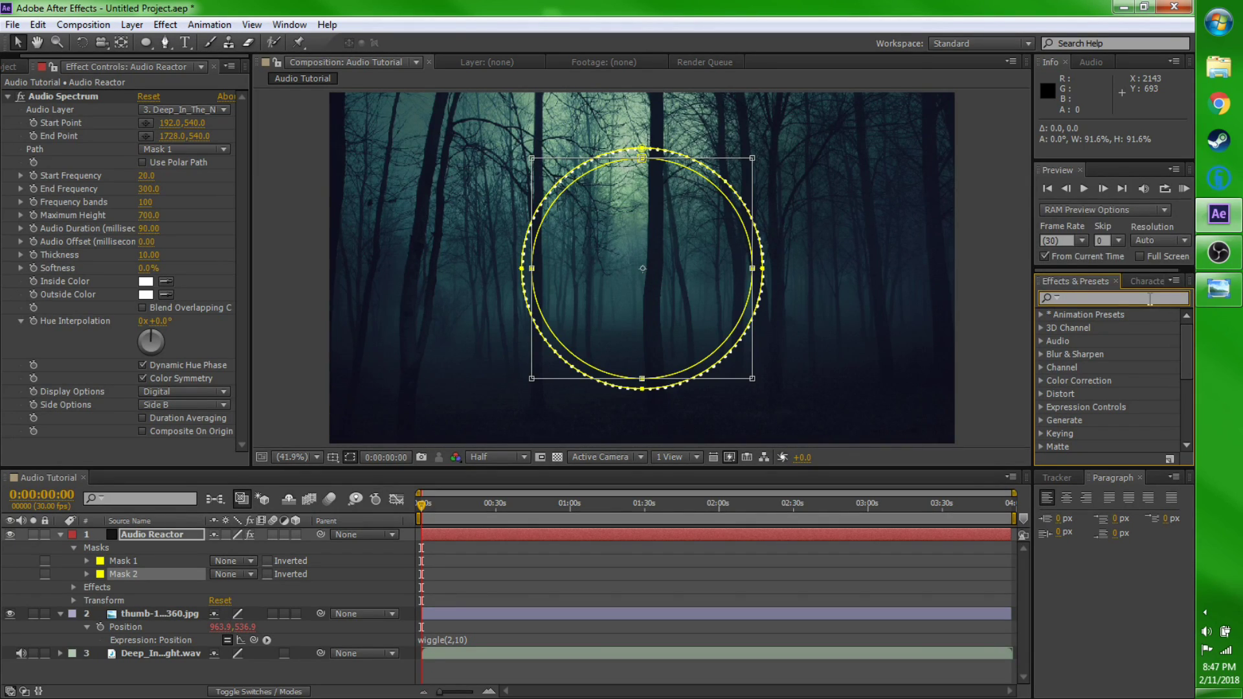
pyautogui.click(1150, 298)
pyautogui.write('stroke')
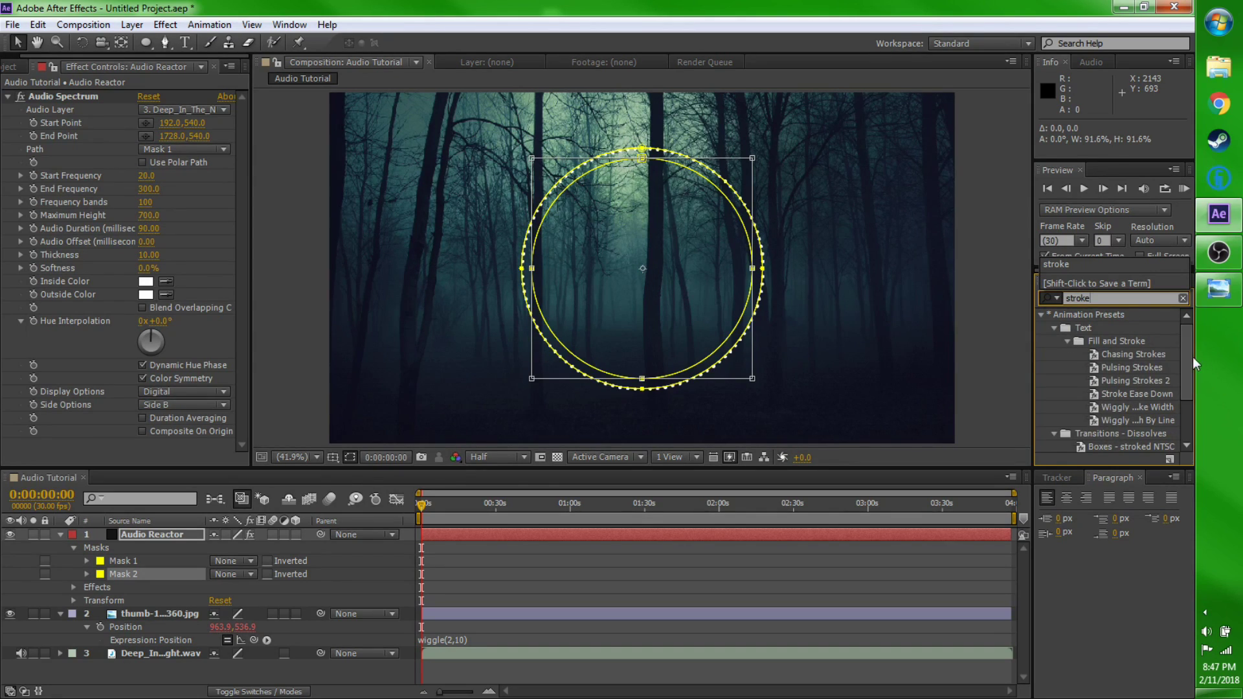
pyautogui.moveTo(1193, 357); pyautogui.dragTo(1184, 394)
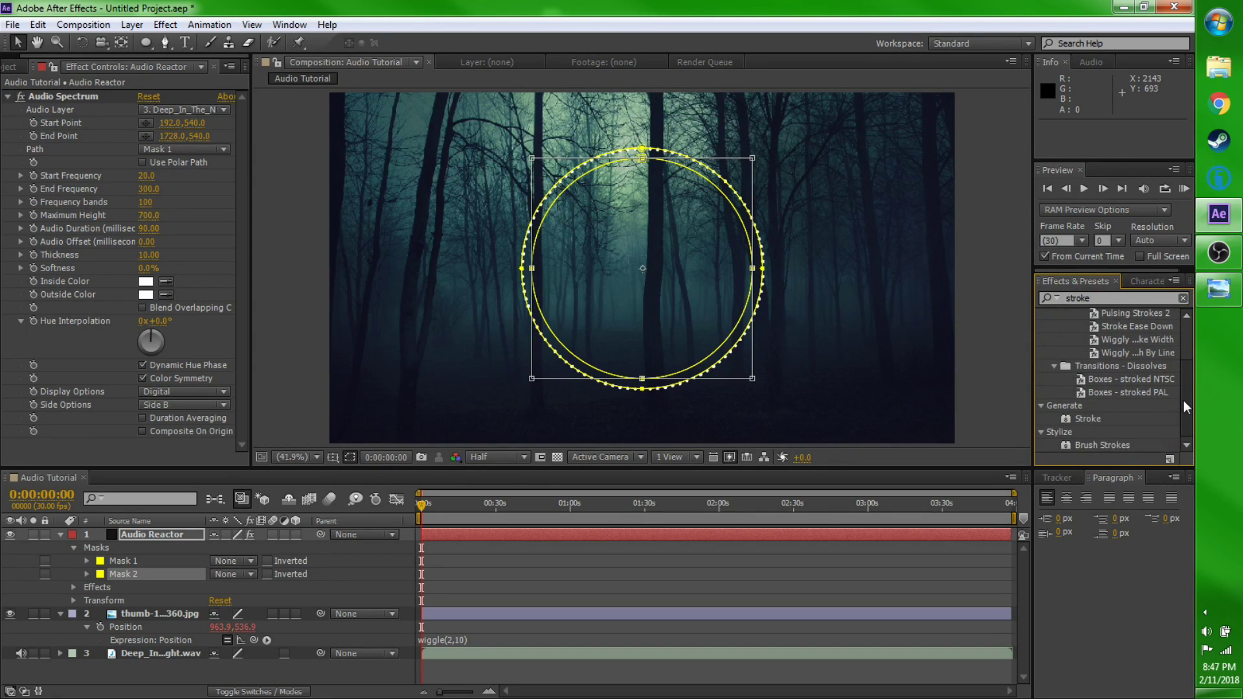
pyautogui.doubleClick(1088, 419)
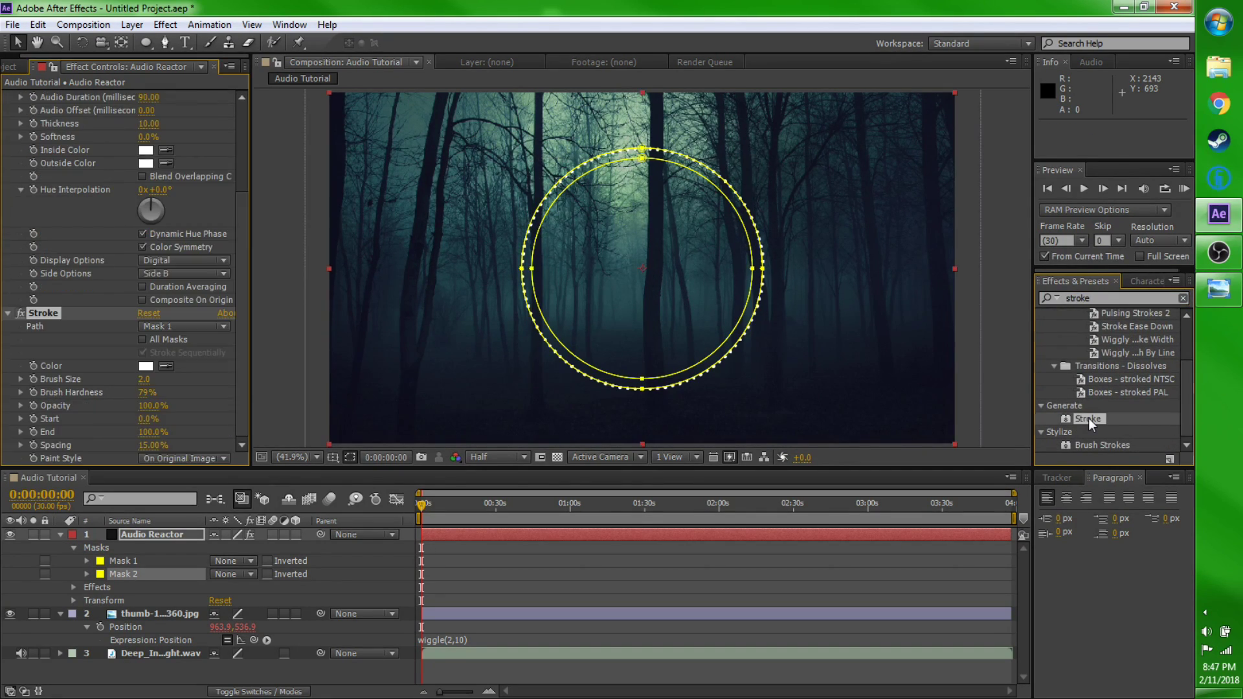
pyautogui.click(220, 326)
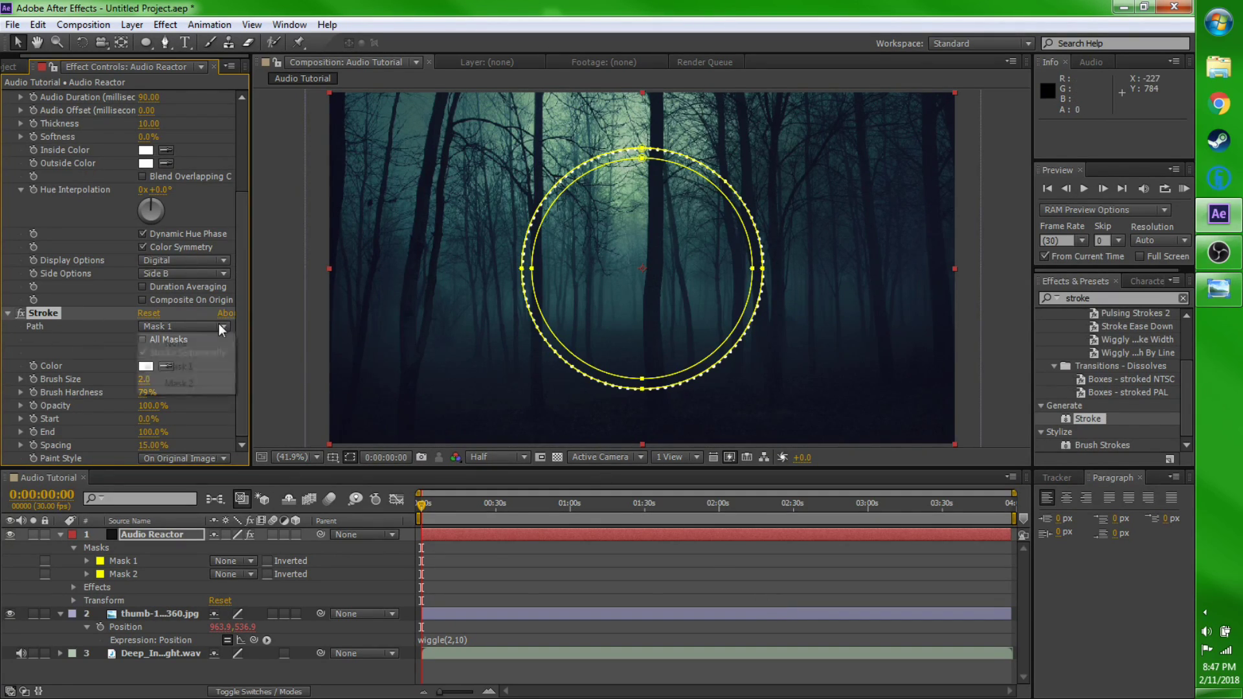
pyautogui.click(184, 384)
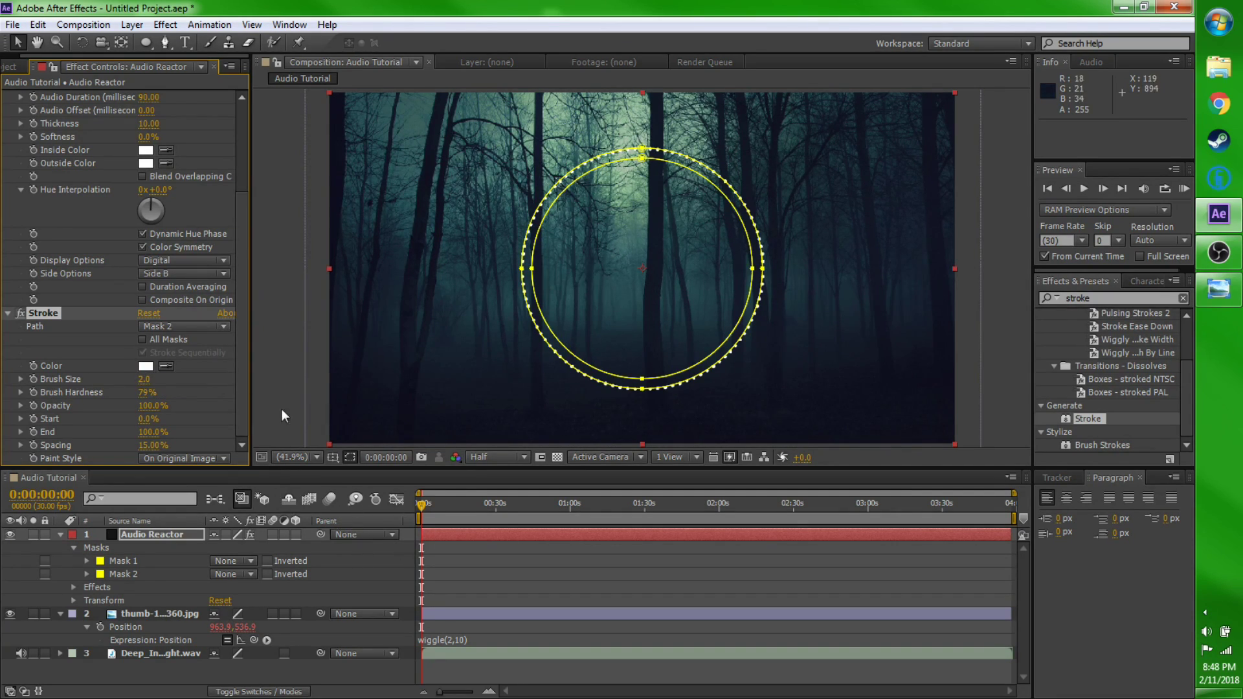
# - Set the Stroke's Brush Size to 10, Brush Hardness to 100% and Spacing to 0%
pyautogui.click(144, 380)
pyautogui.write('10')
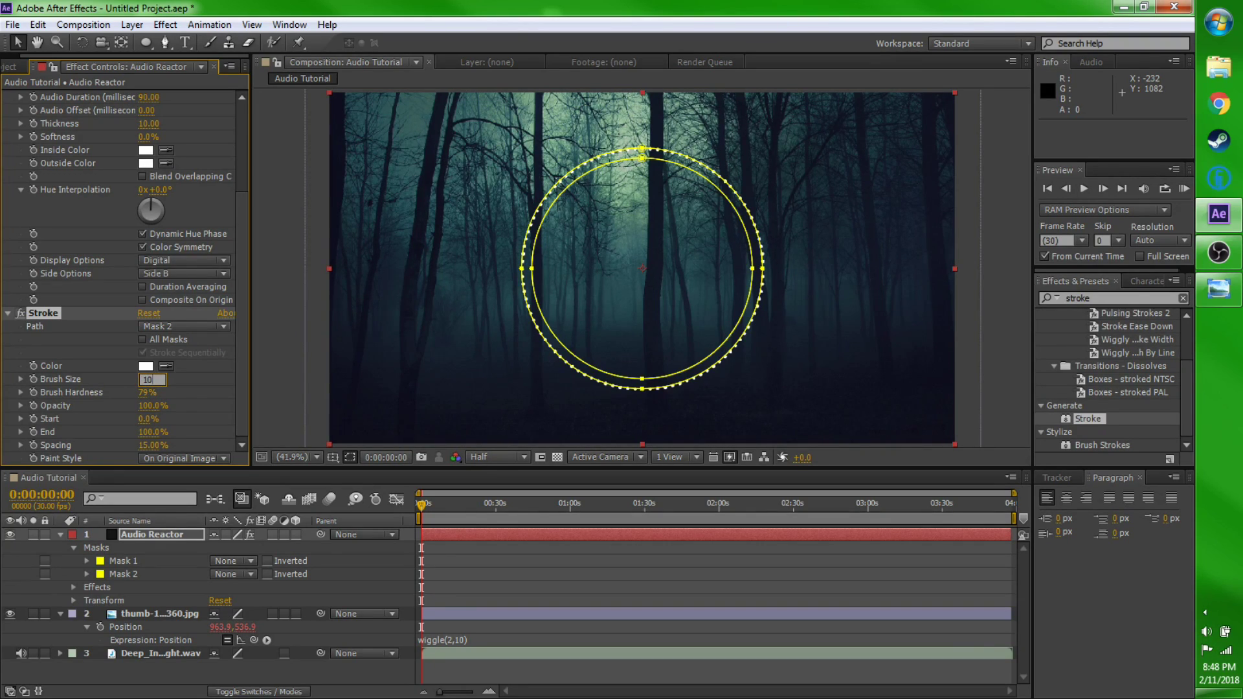
pyautogui.press('Return')
pyautogui.click(154, 392)
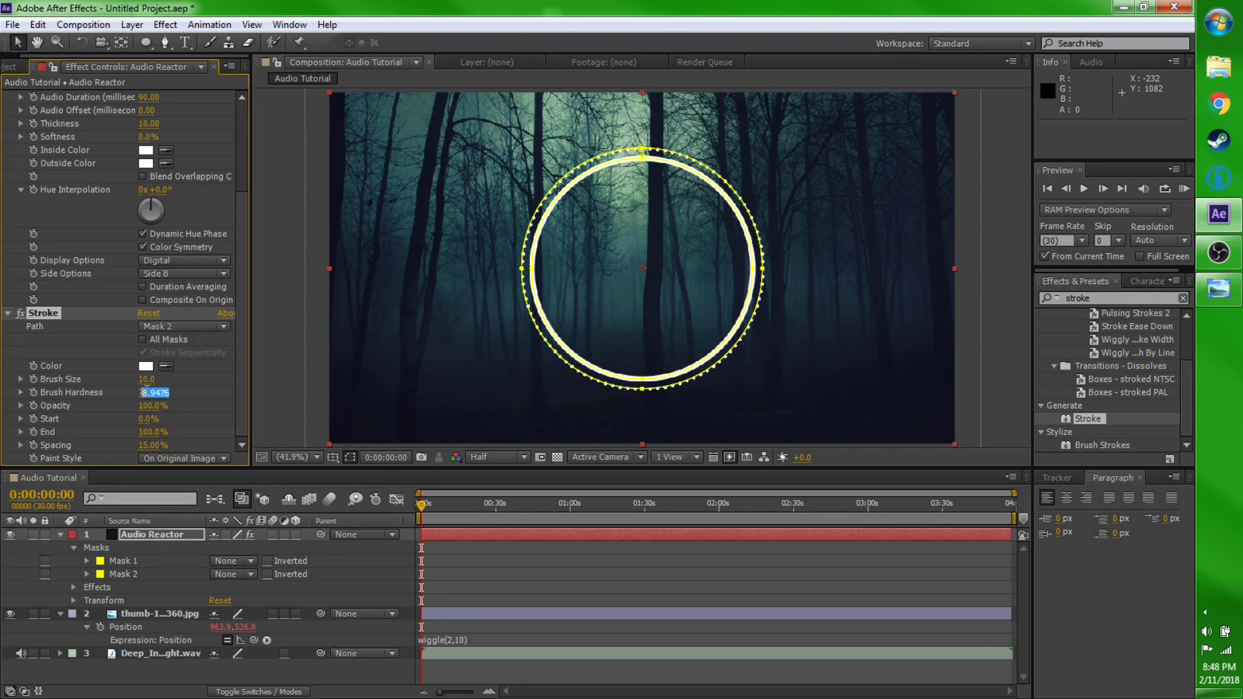
pyautogui.write('100')
pyautogui.press('Return')
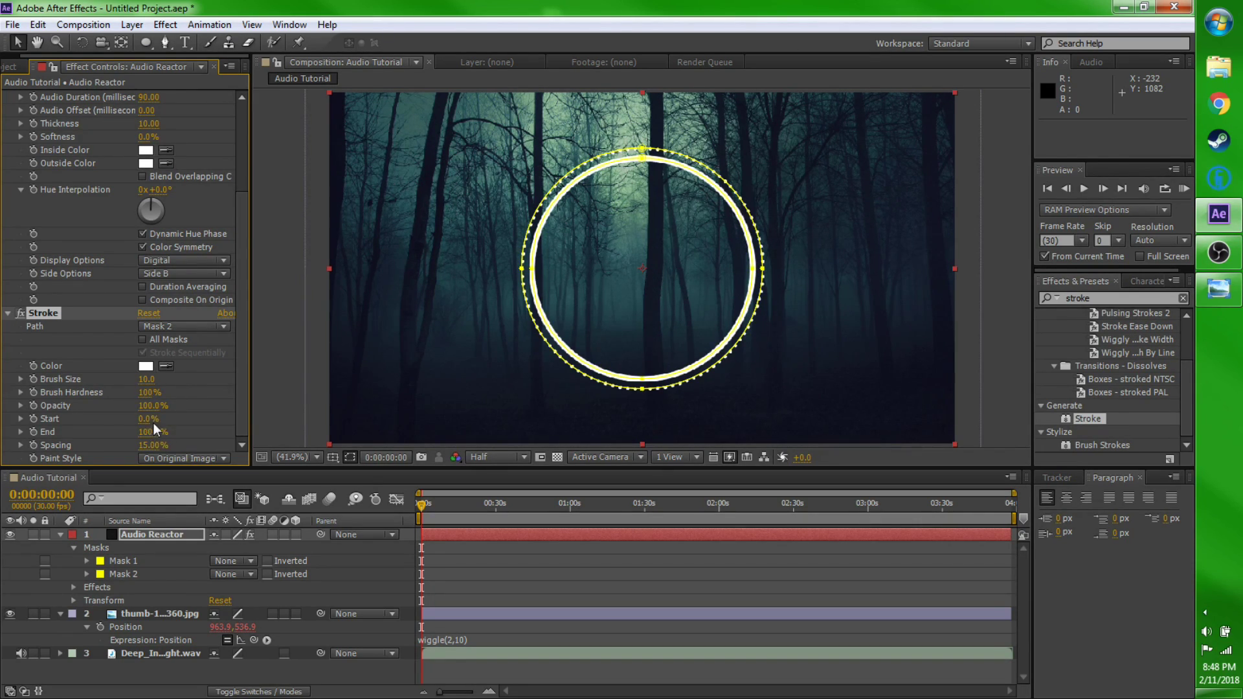
pyautogui.click(149, 447)
pyautogui.press('Return')
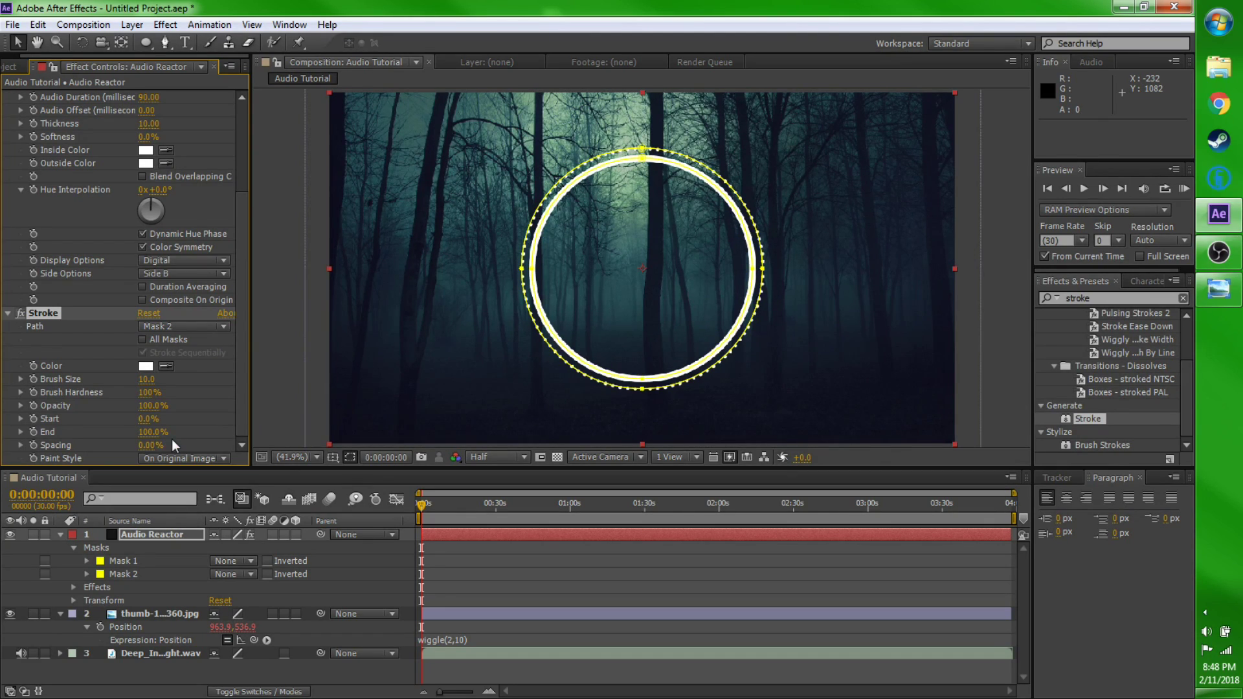
# - Enable keyframing for the Stroke's Start property at the beginning of the timeline with a value of 100%
pyautogui.moveTo(425, 508); pyautogui.dragTo(365, 513)
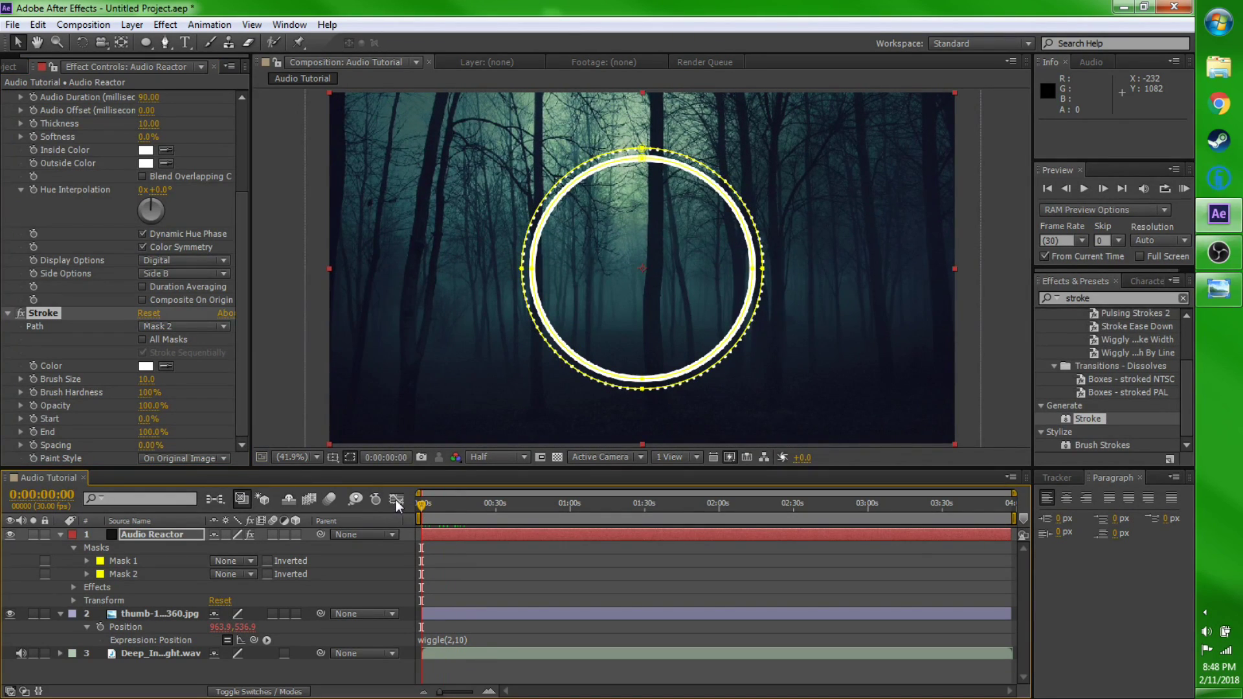
pyautogui.click(32, 421)
pyautogui.click(148, 421)
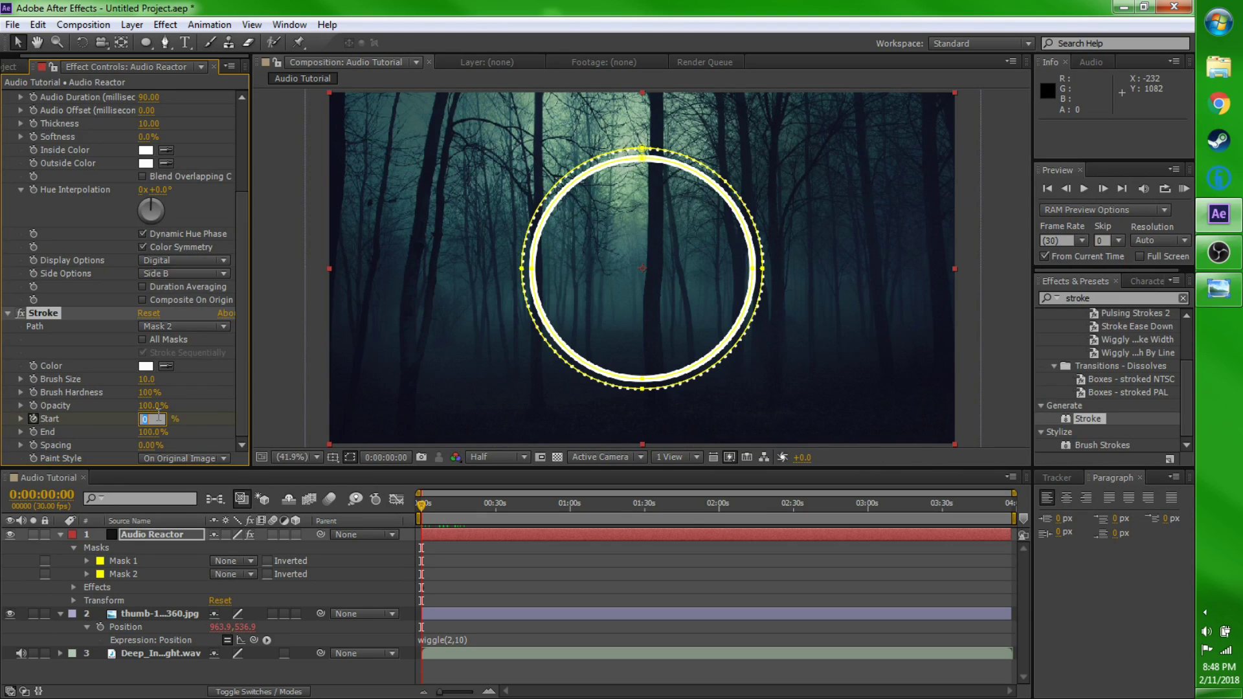
pyautogui.write('100')
pyautogui.press('Return')
# - Keyframe the Stroke's Start at 0% at the end of the timeline, at 0:03:57:29
pyautogui.moveTo(430, 503); pyautogui.dragTo(1056, 505)
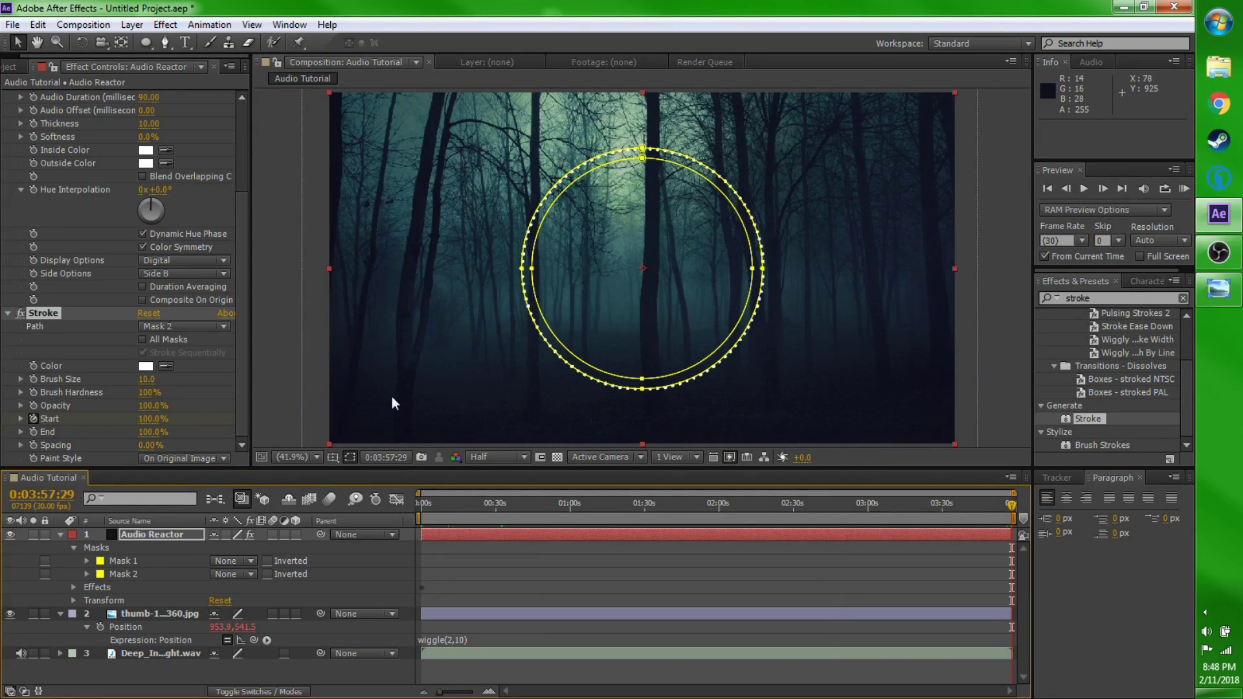
pyautogui.click(141, 420)
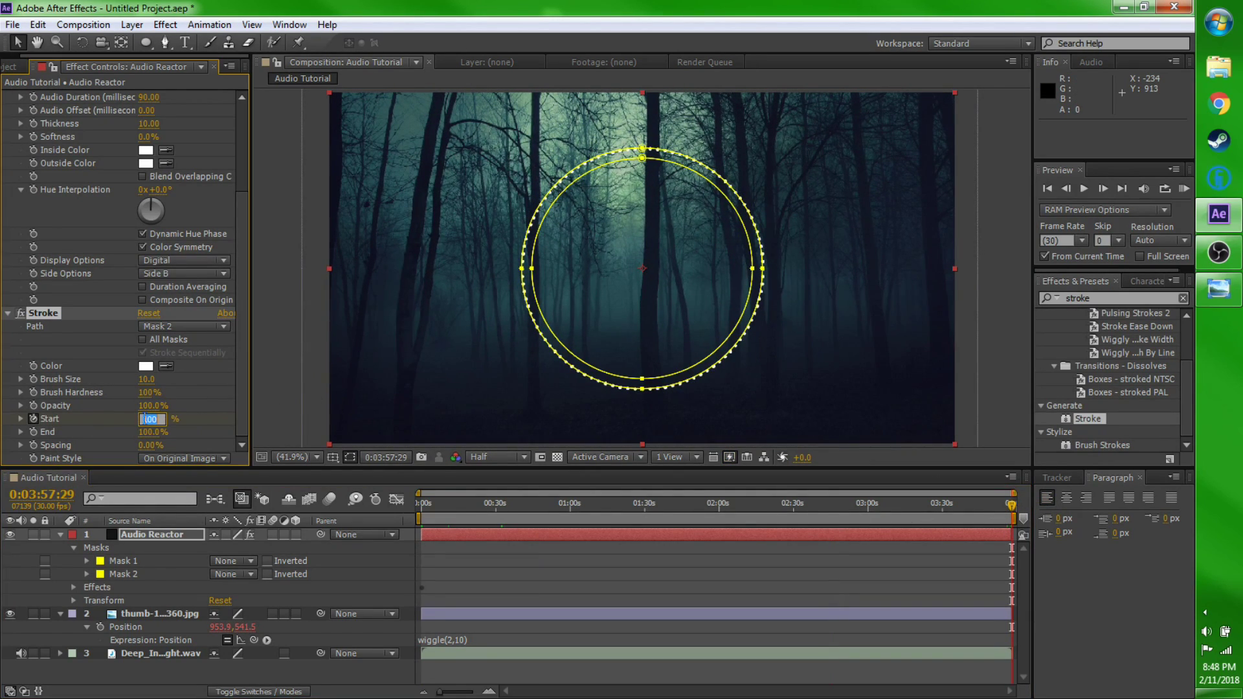
pyautogui.write('0')
pyautogui.press('Return')
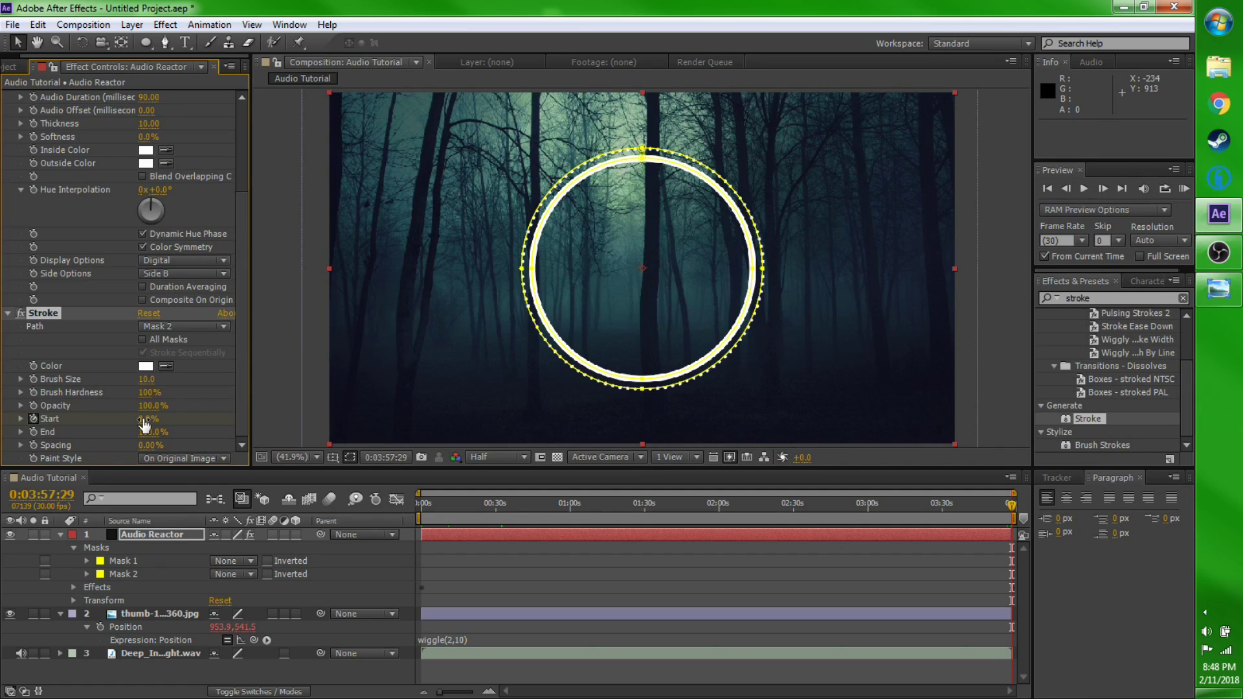
# - Play the composition briefly from the beginning to check the spectrum and stroke animation, and return the playhead to the start
pyautogui.moveTo(1013, 508)
pyautogui.mouseDown()
pyautogui.moveTo(616, 508)
pyautogui.moveTo(395, 525)
pyautogui.moveTo(468, 505)
pyautogui.moveTo(742, 525)
pyautogui.moveTo(818, 523)
pyautogui.moveTo(347, 514)
pyautogui.moveTo(380, 509)
pyautogui.mouseUp()
pyautogui.click(1086, 190)
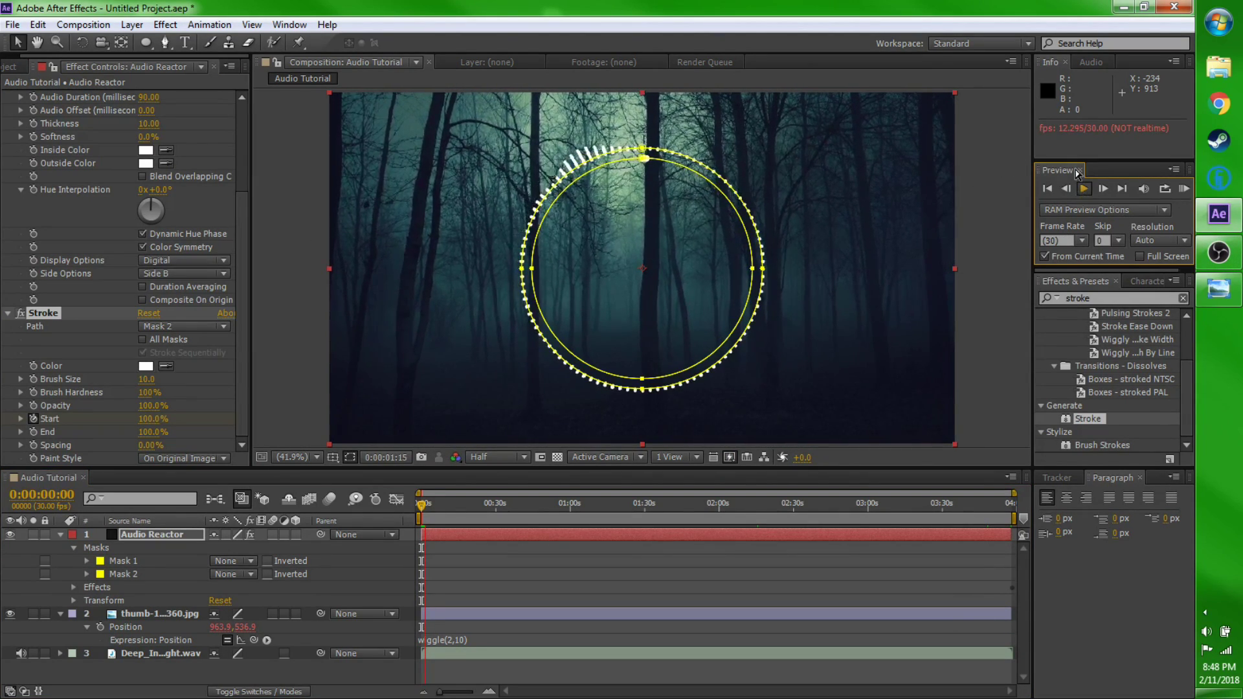
pyautogui.click(1084, 189)
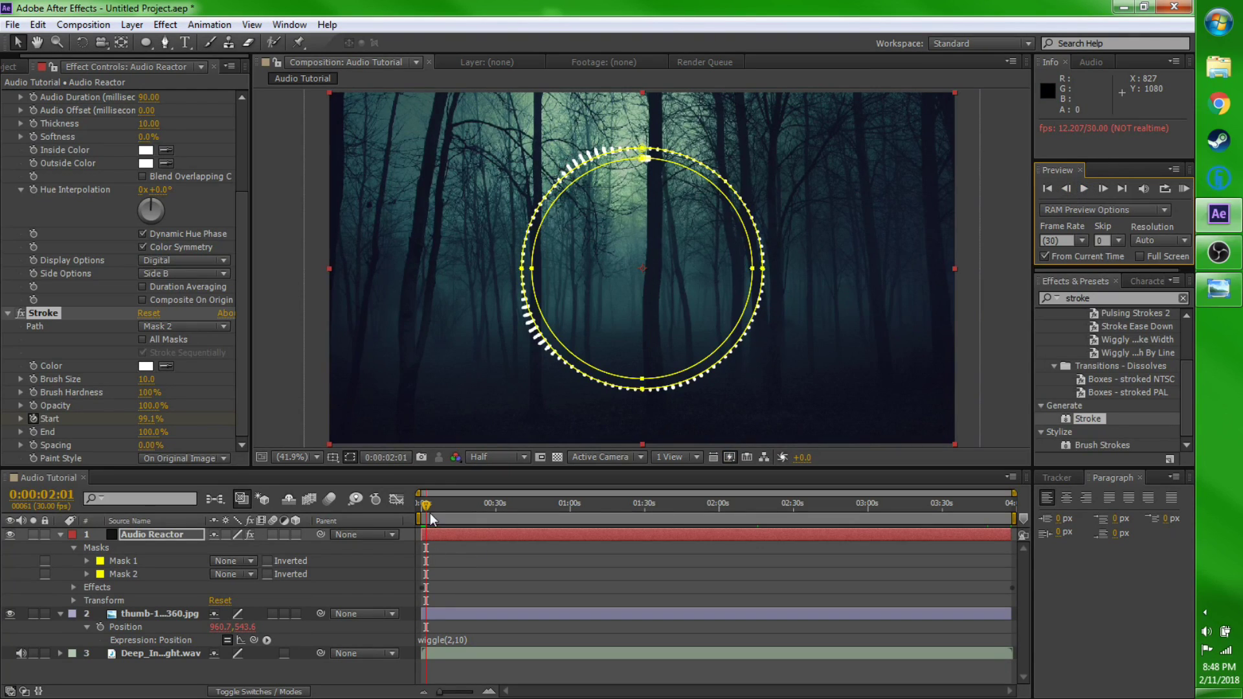
pyautogui.moveTo(426, 502)
pyautogui.mouseDown()
pyautogui.moveTo(447, 509)
pyautogui.moveTo(420, 504)
pyautogui.mouseUp()
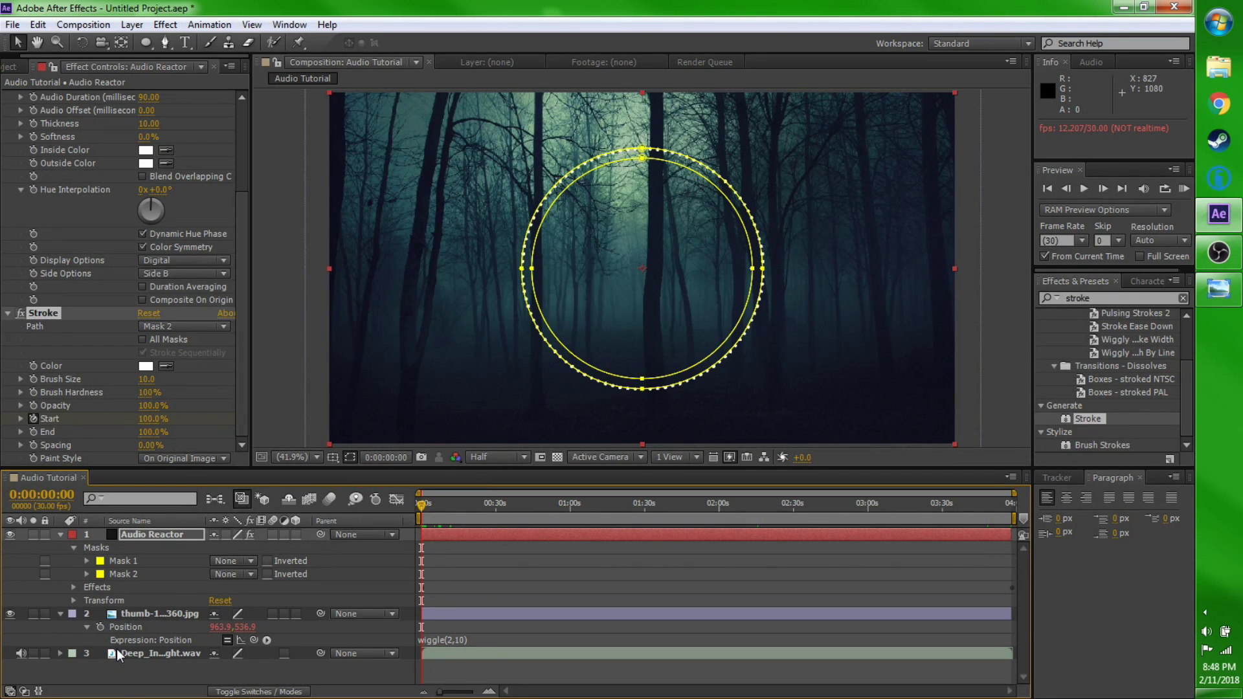
# - Duplicate Mask 2 and apply a second Stroke effect to the Audio Reactor layer with its Path set to Mask 3
pyautogui.click(135, 574)
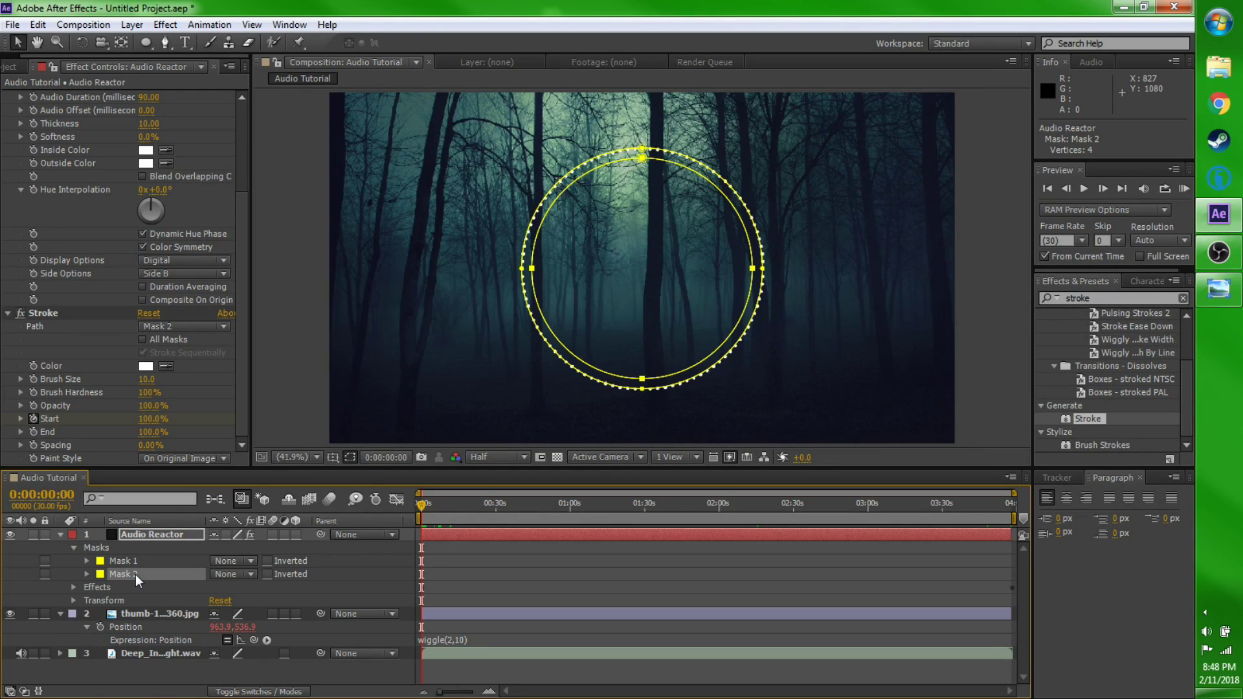
pyautogui.hotkey('ctrl', 'd')
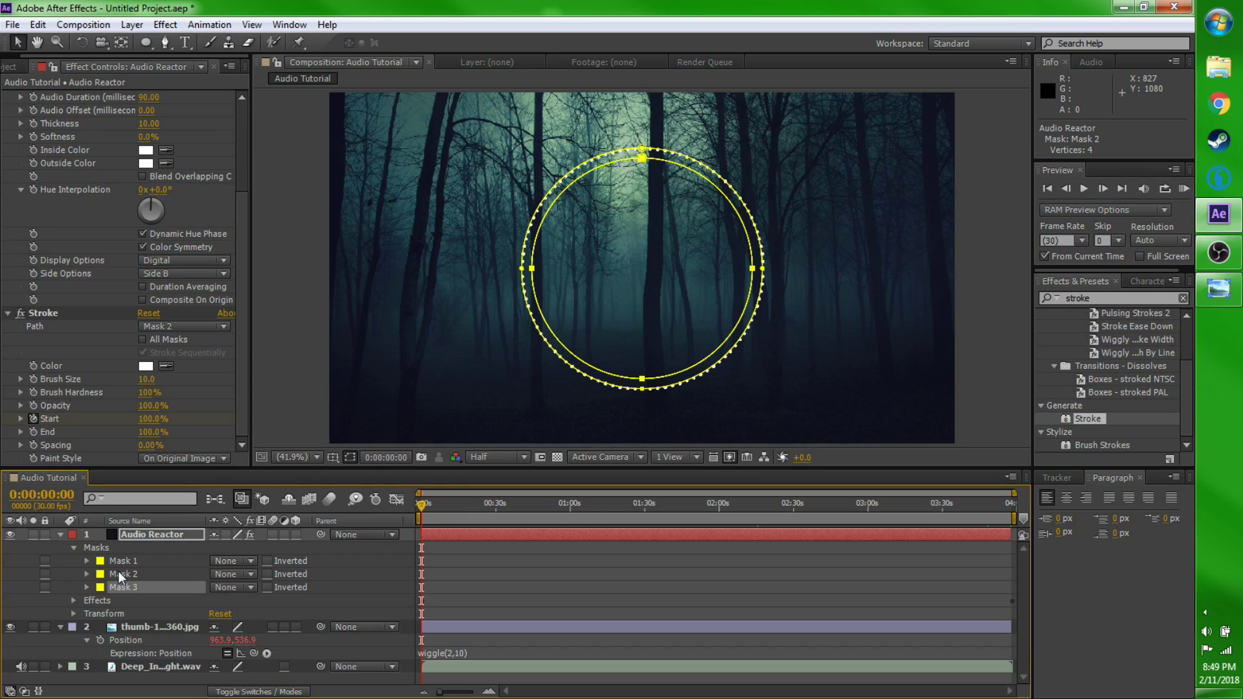
pyautogui.doubleClick(1098, 419)
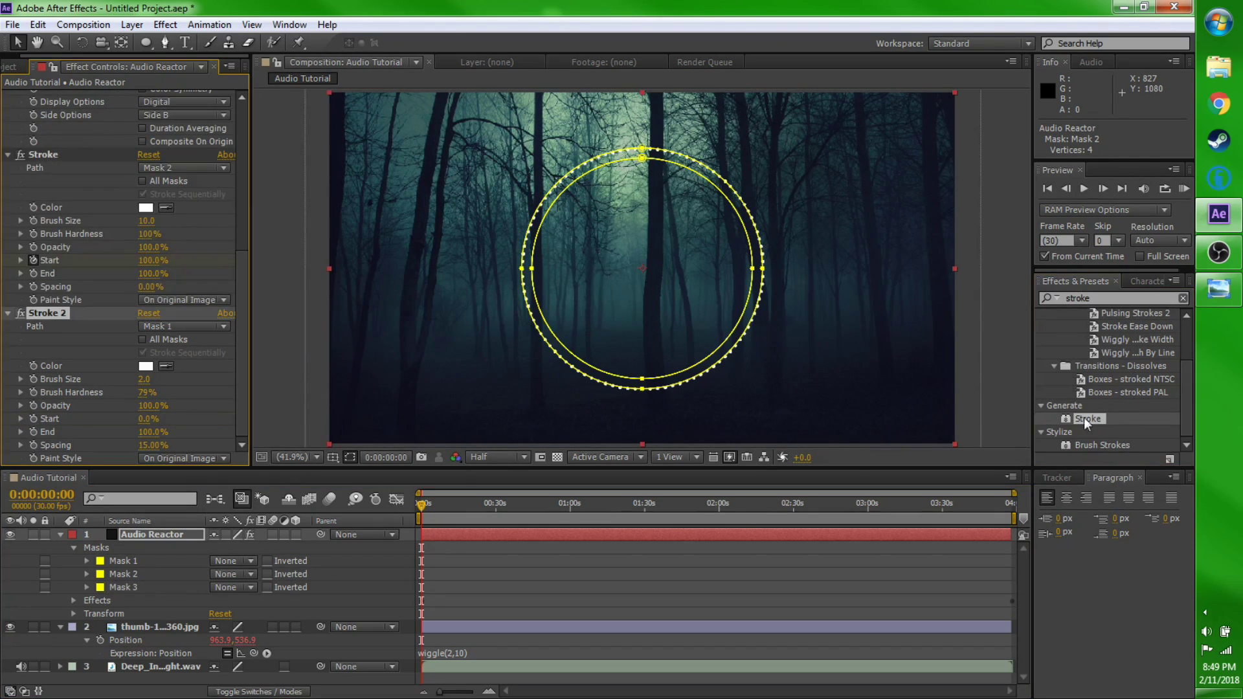
pyautogui.click(221, 325)
pyautogui.click(174, 405)
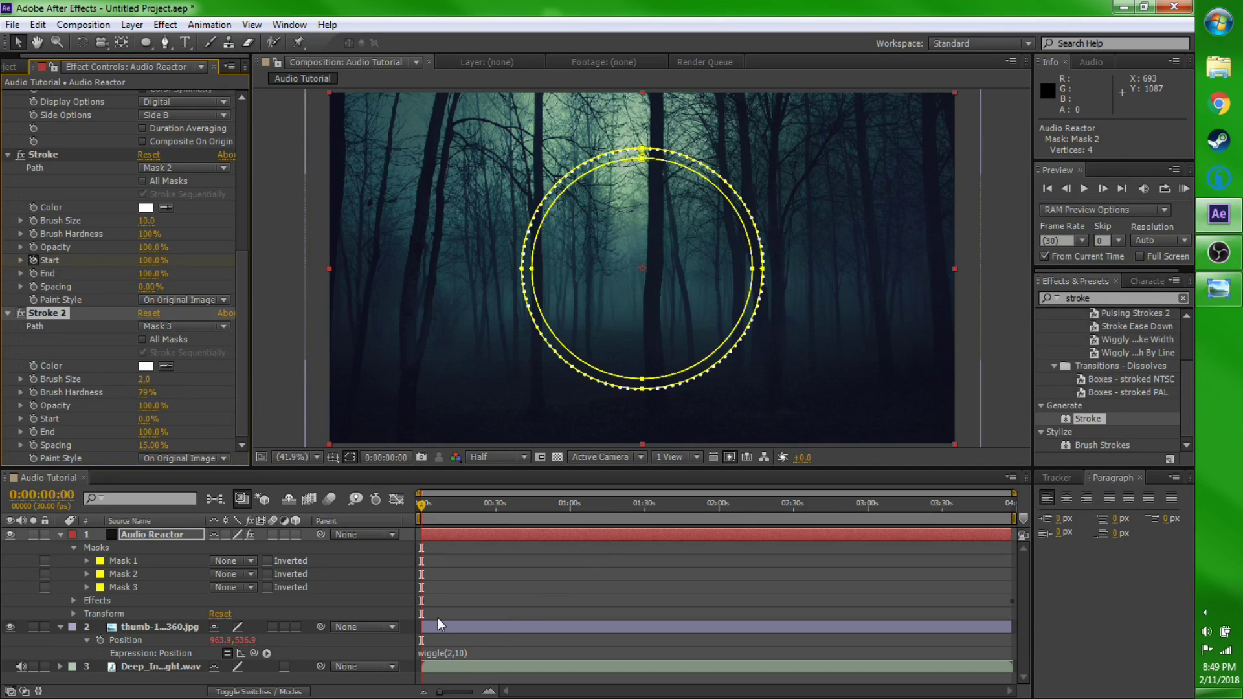
# - Scale Mask 3 down about its centre to about 88.7%
pyautogui.click(131, 587)
pyautogui.doubleClick(643, 382)
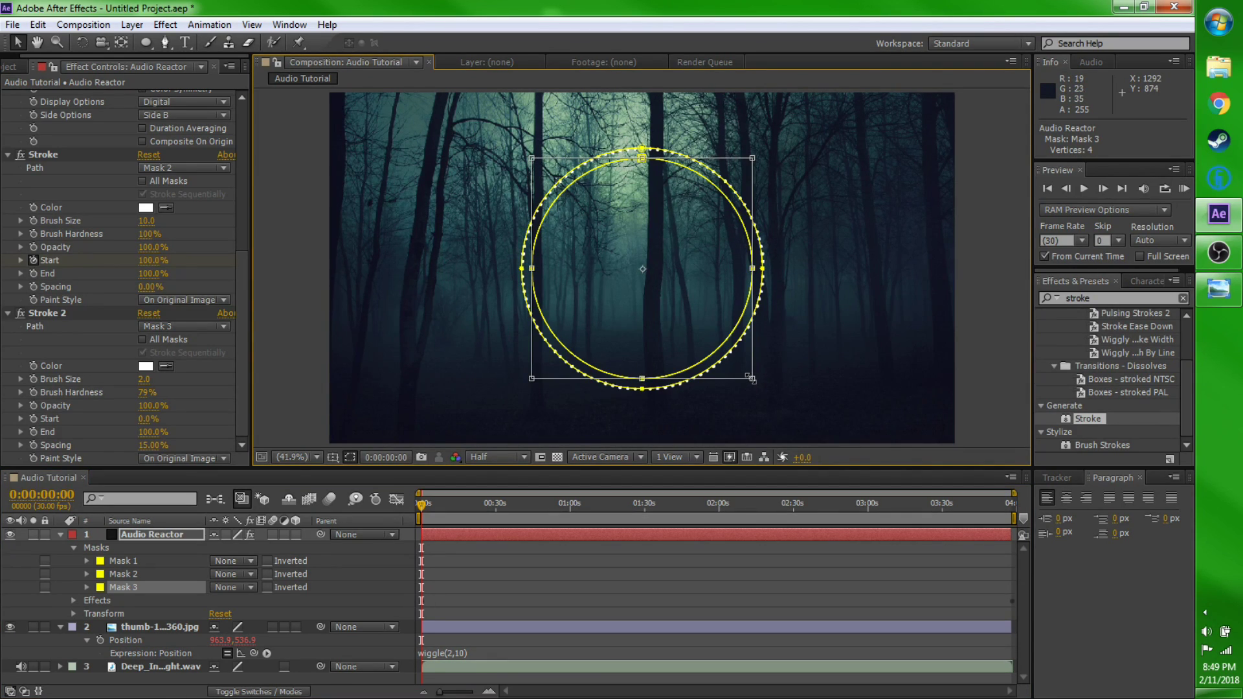
pyautogui.moveTo(753, 379); pyautogui.dragTo(742, 368)
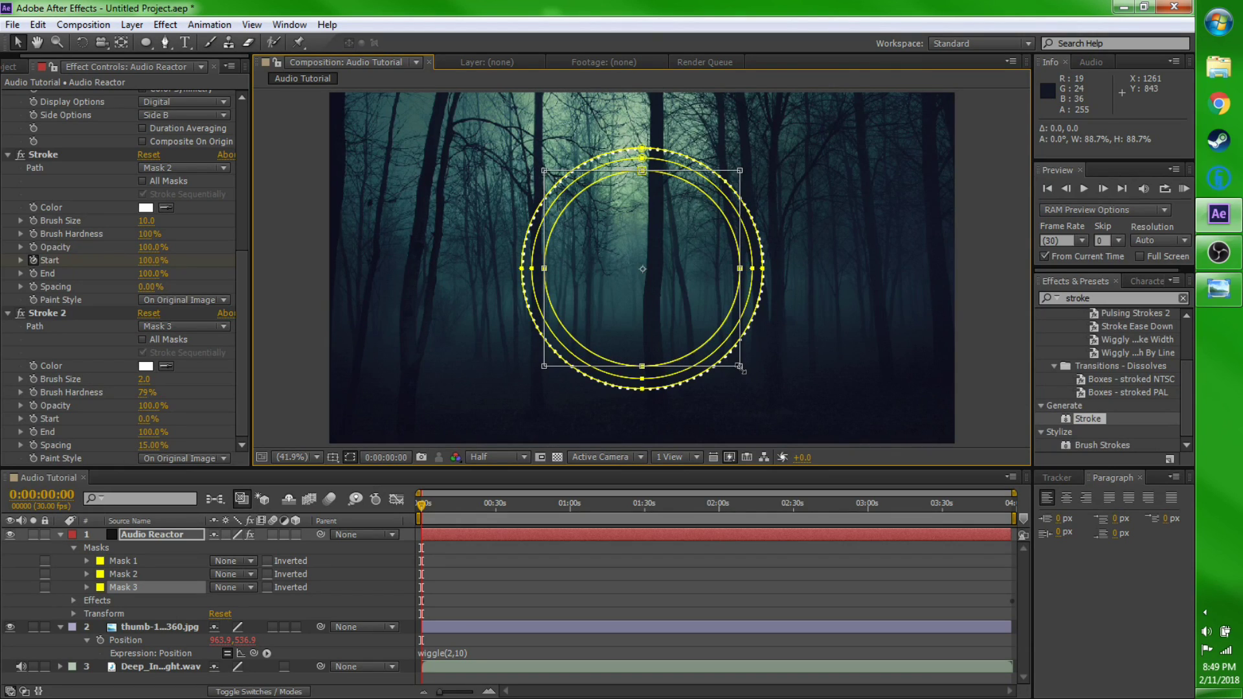
# - Keep the playhead at the start of the timeline and hide the mask outlines in the composition view
pyautogui.moveTo(422, 500); pyautogui.dragTo(371, 519)
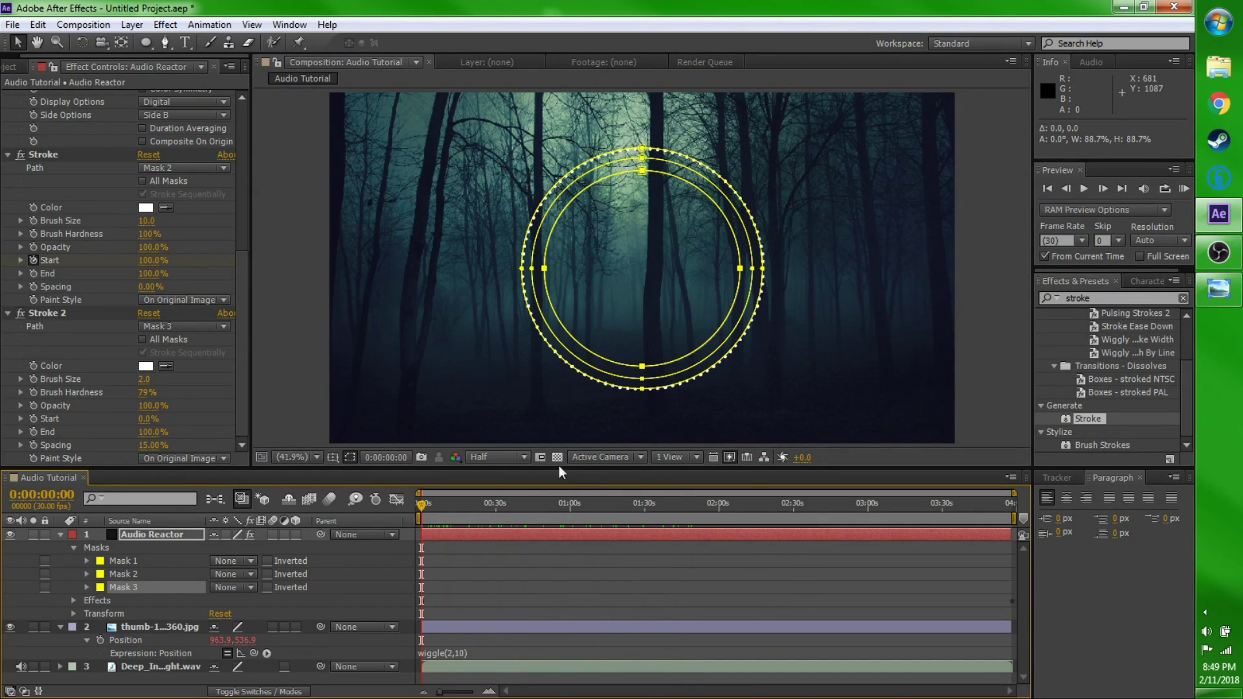
pyautogui.click(245, 311)
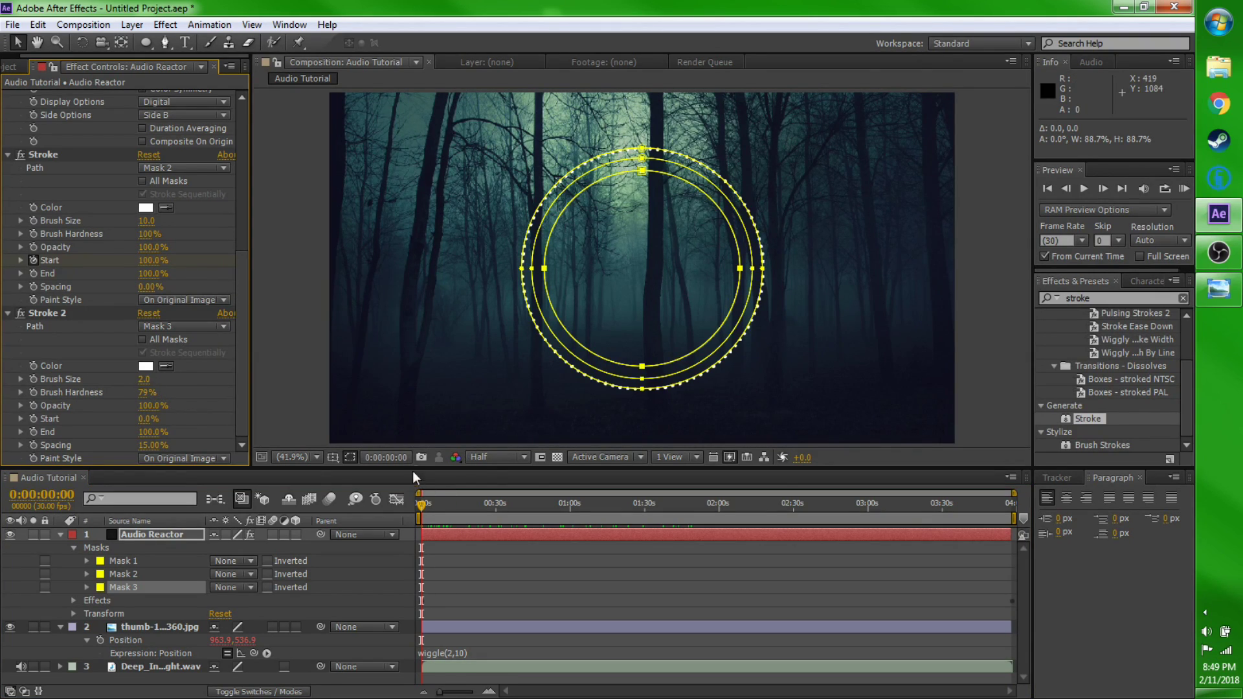
pyautogui.click(350, 458)
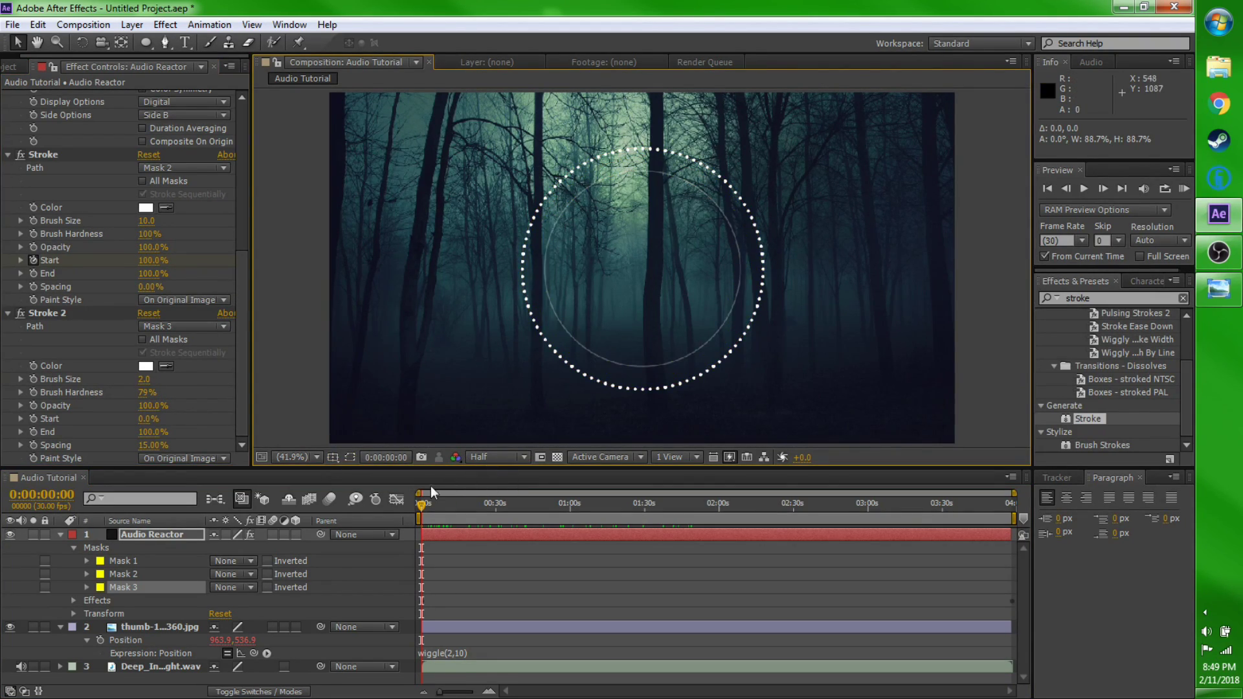
# - Set the Brush Size of the Stroke 2 effect to 5 and keep the playhead at the start of the timeline
pyautogui.moveTo(420, 502)
pyautogui.mouseDown()
pyautogui.moveTo(698, 526)
pyautogui.moveTo(349, 520)
pyautogui.mouseUp()
pyautogui.click(146, 379)
pyautogui.write('5')
pyautogui.press('Return')
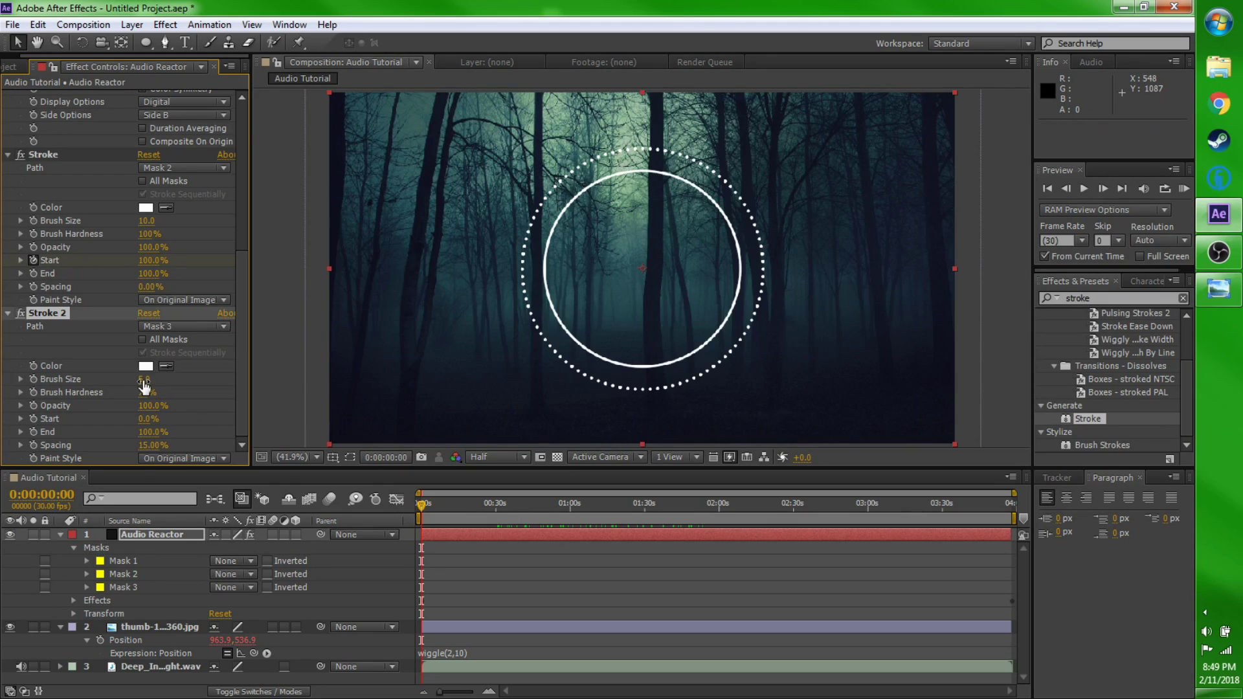
pyautogui.moveTo(422, 504); pyautogui.dragTo(290, 511)
# - Duplicate the Audio Reactor layer
pyautogui.click(10, 67)
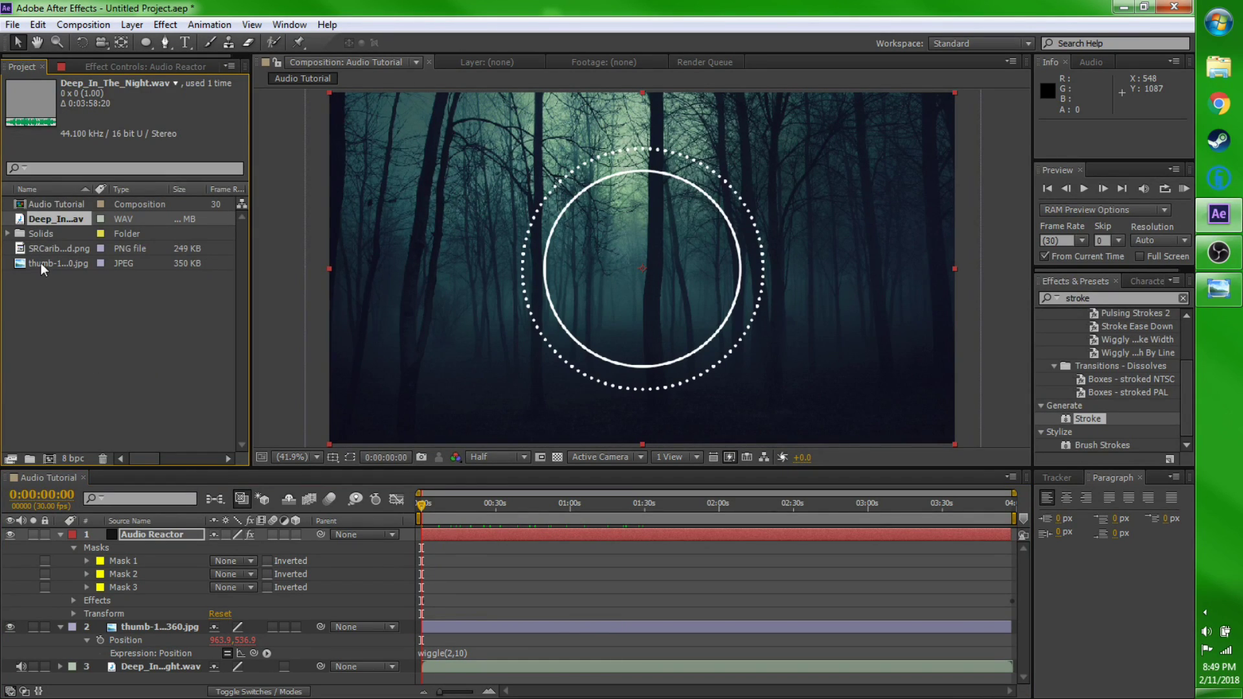
pyautogui.moveTo(45, 247); pyautogui.dragTo(111, 415)
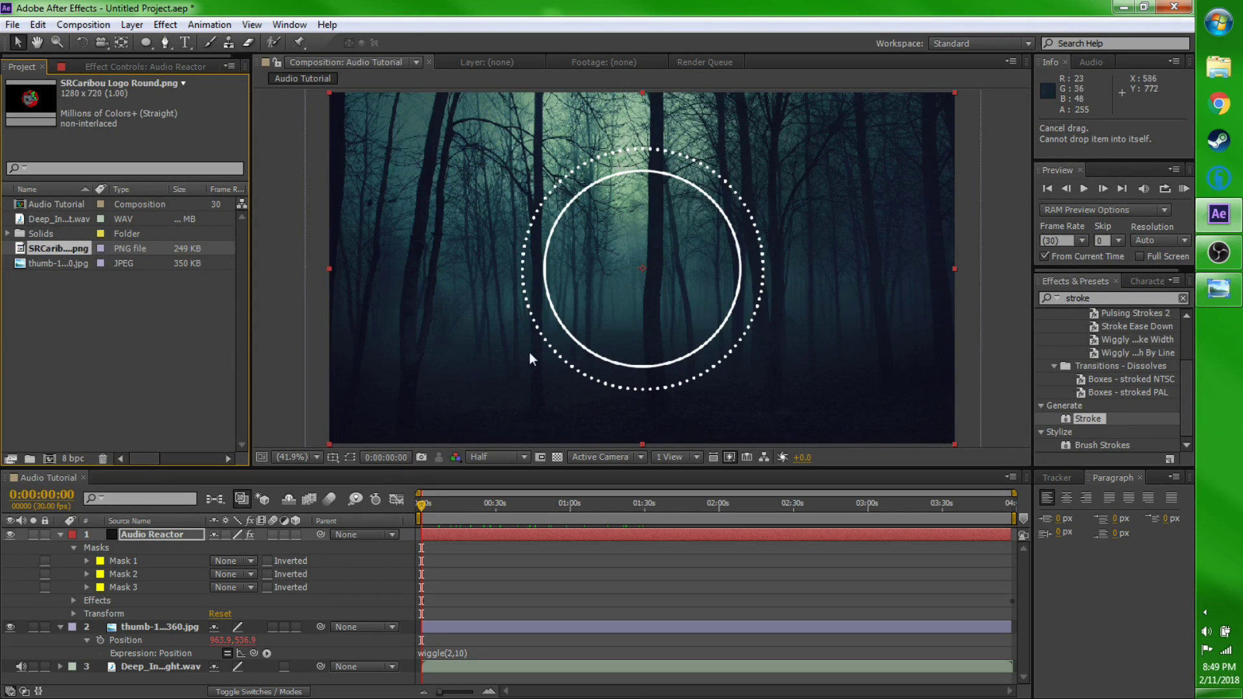
pyautogui.click(149, 534)
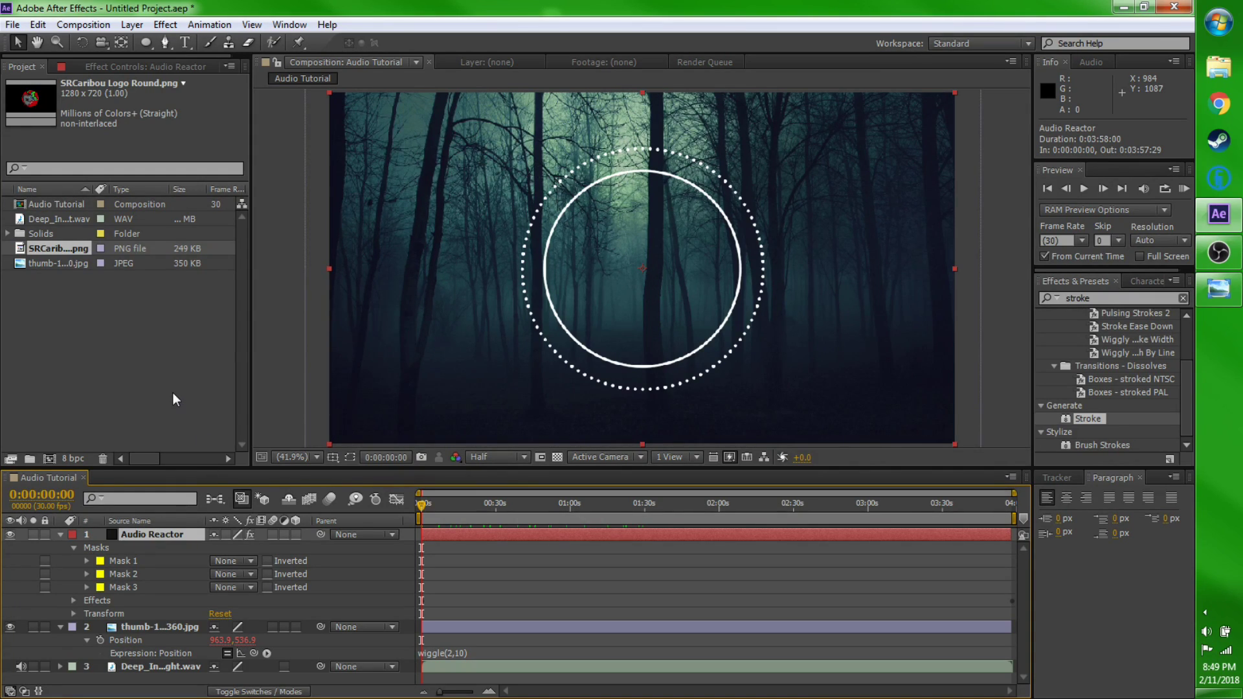
pyautogui.hotkey('ctrl', 'd')
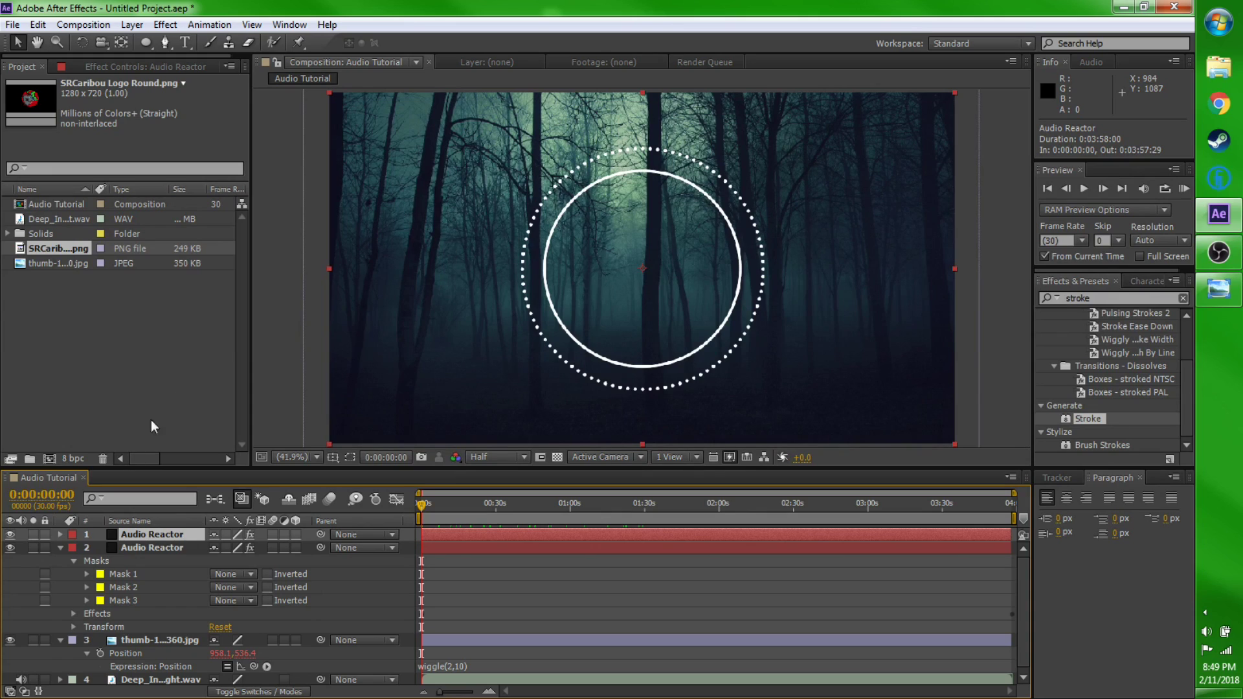
# - Find the CC Light Burst 2.5 effect and apply it to the lower Audio Reactor layer
pyautogui.click(170, 547)
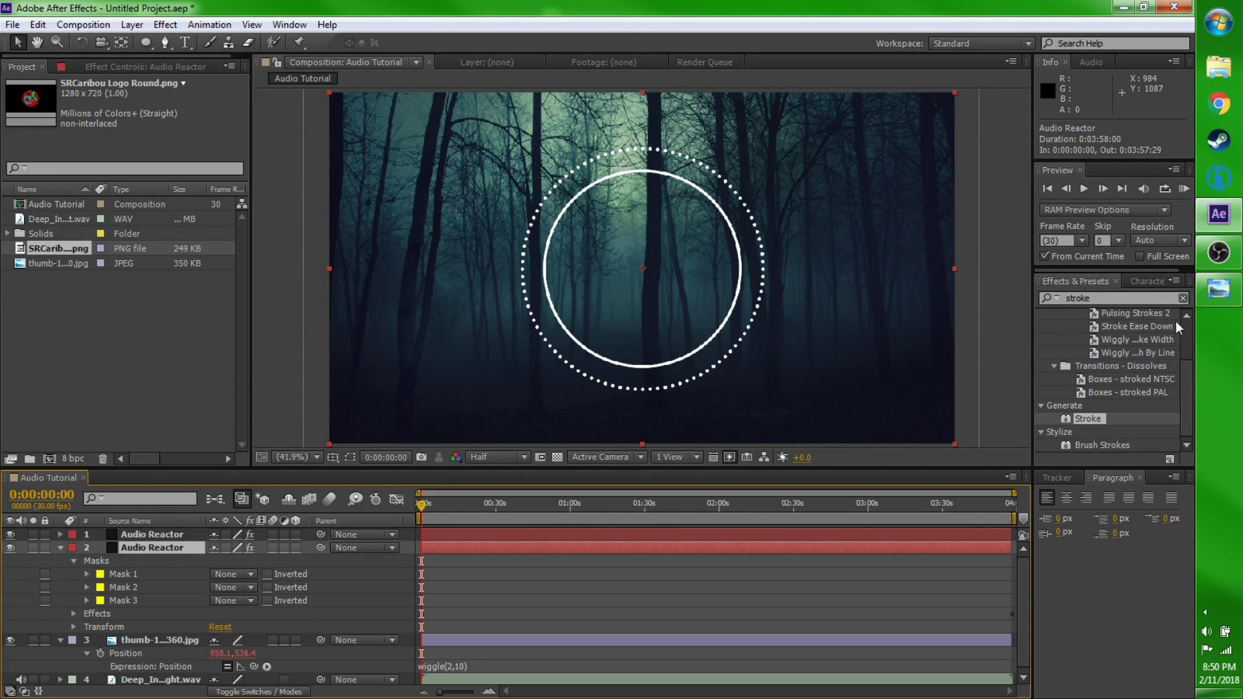
pyautogui.click(1114, 298)
pyautogui.press('BackSpace')
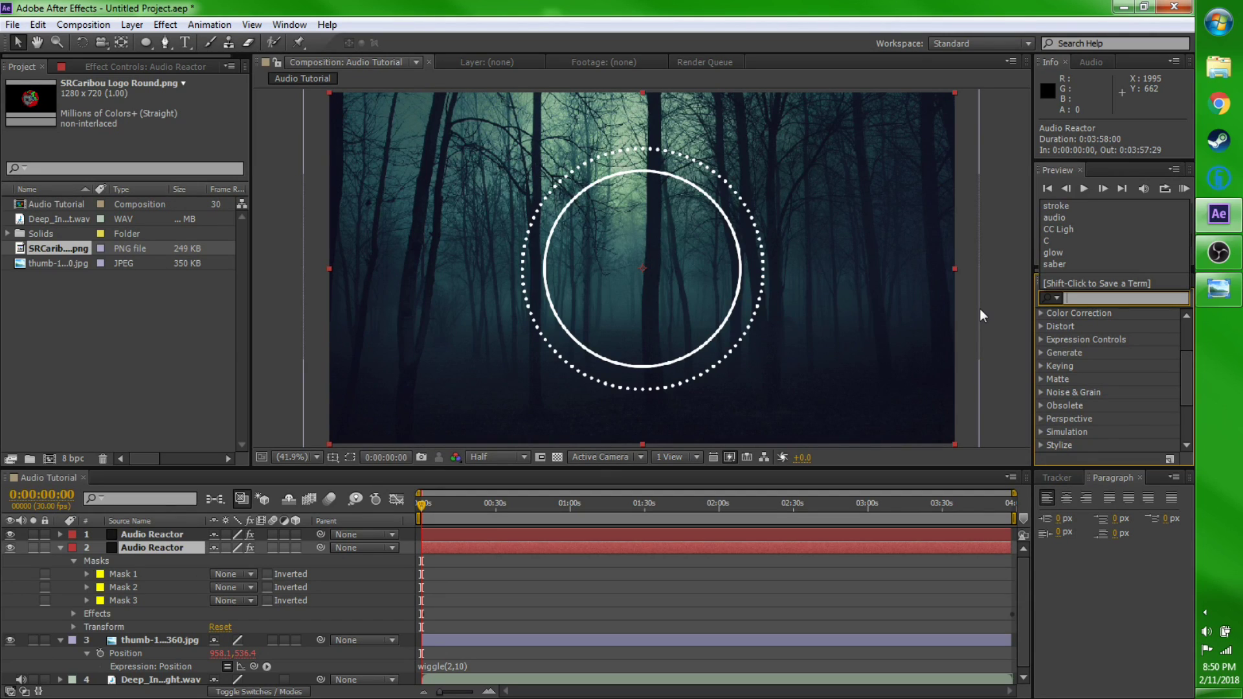
pyautogui.write('cc li')
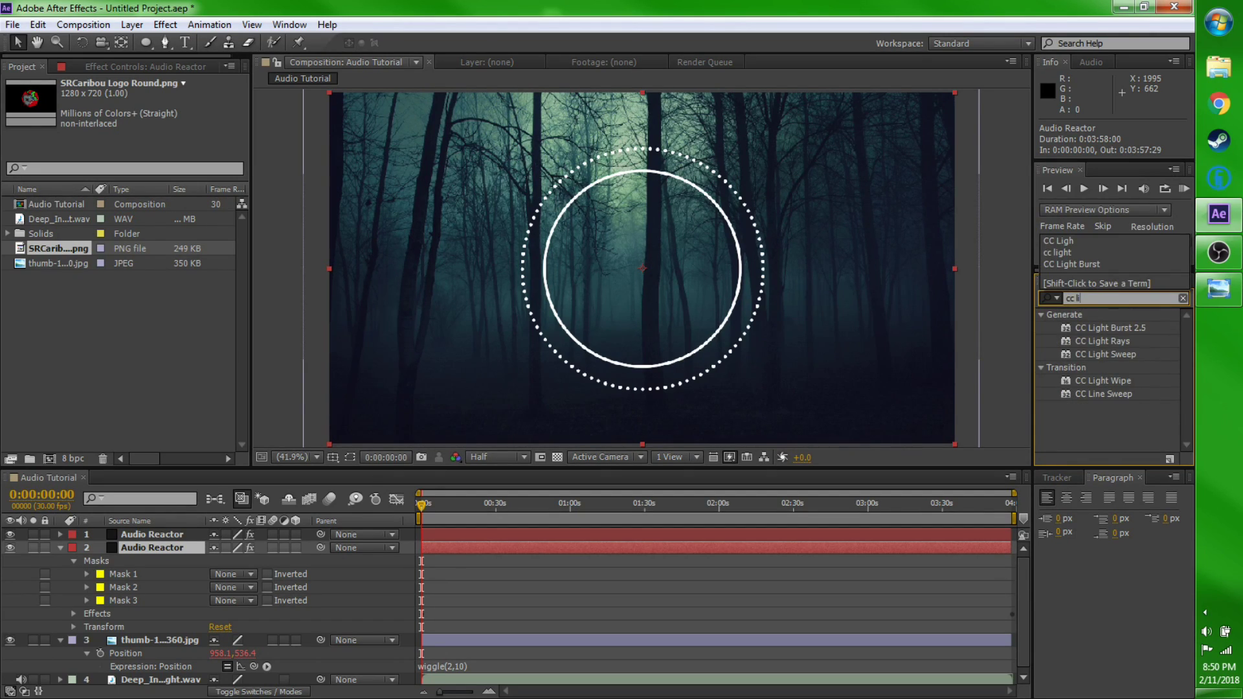
pyautogui.moveTo(1117, 325)
pyautogui.mouseDown()
pyautogui.moveTo(758, 300)
pyautogui.moveTo(1016, 293)
pyautogui.moveTo(1108, 319)
pyautogui.mouseUp()
pyautogui.doubleClick(1113, 328)
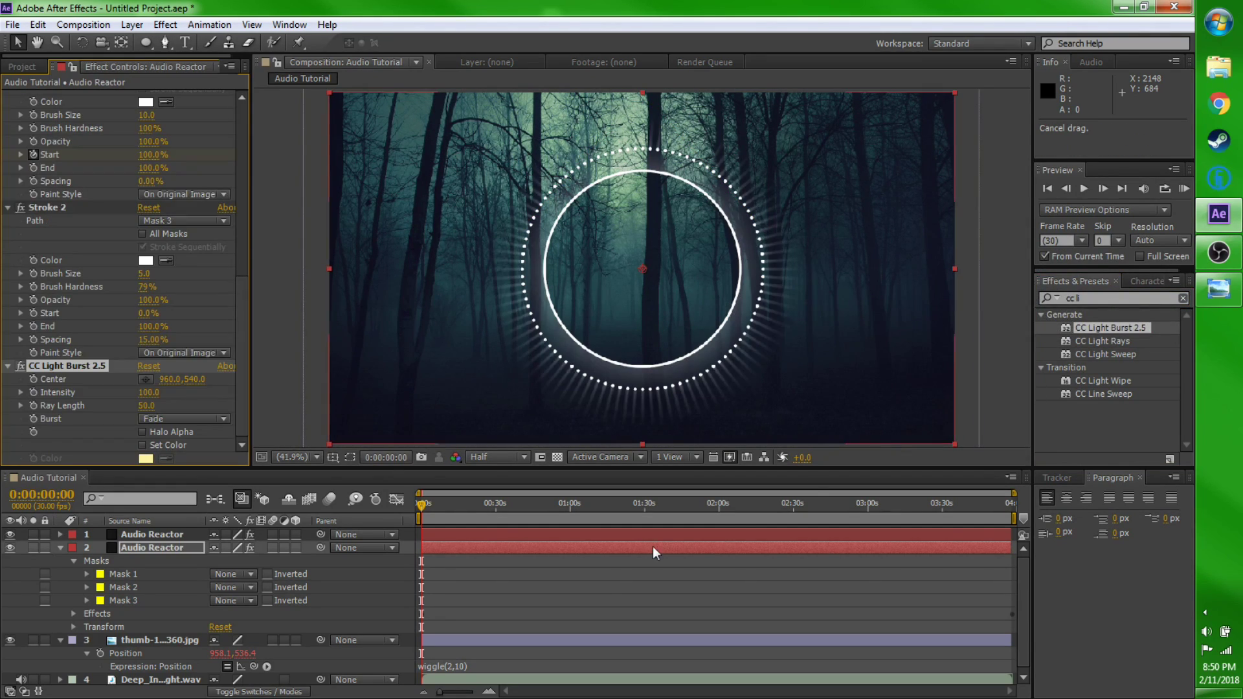
pyautogui.moveTo(434, 505); pyautogui.dragTo(395, 502)
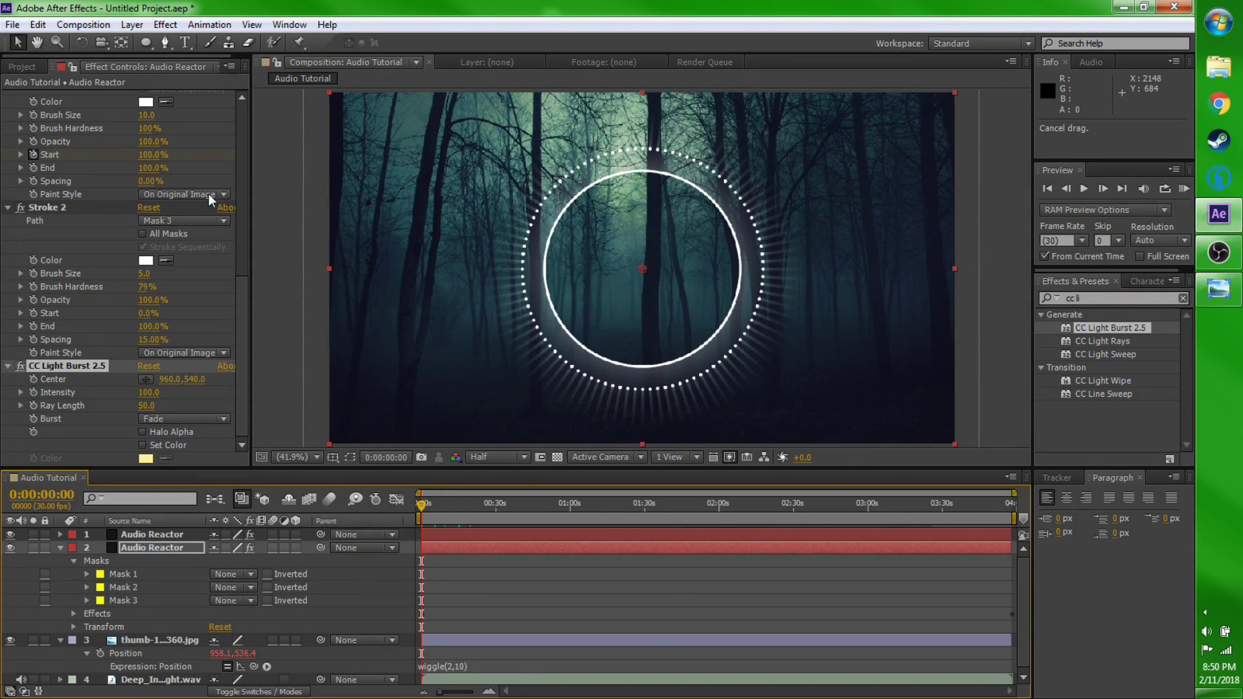
# - Place SRCaribou Logo Round.png at the composition's centre as the top layer and scale it to 125% to fill the inner ring
pyautogui.click(19, 67)
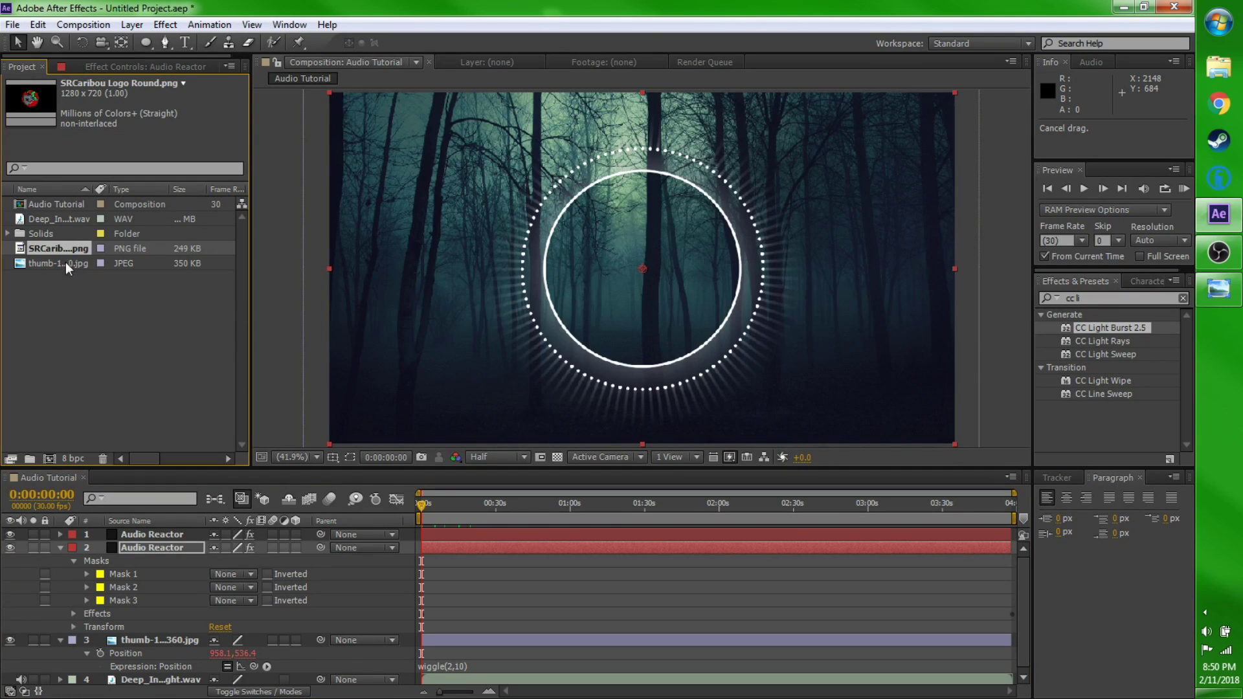
pyautogui.moveTo(53, 246); pyautogui.dragTo(643, 270)
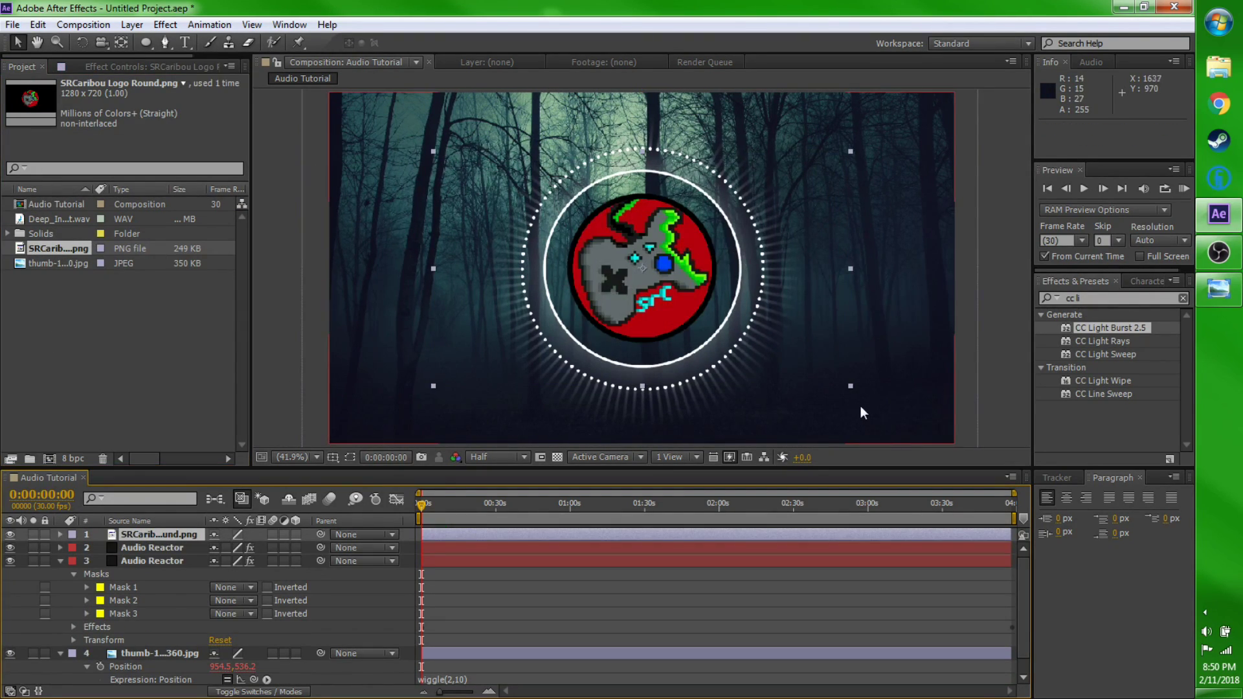
pyautogui.moveTo(849, 386); pyautogui.dragTo(901, 414)
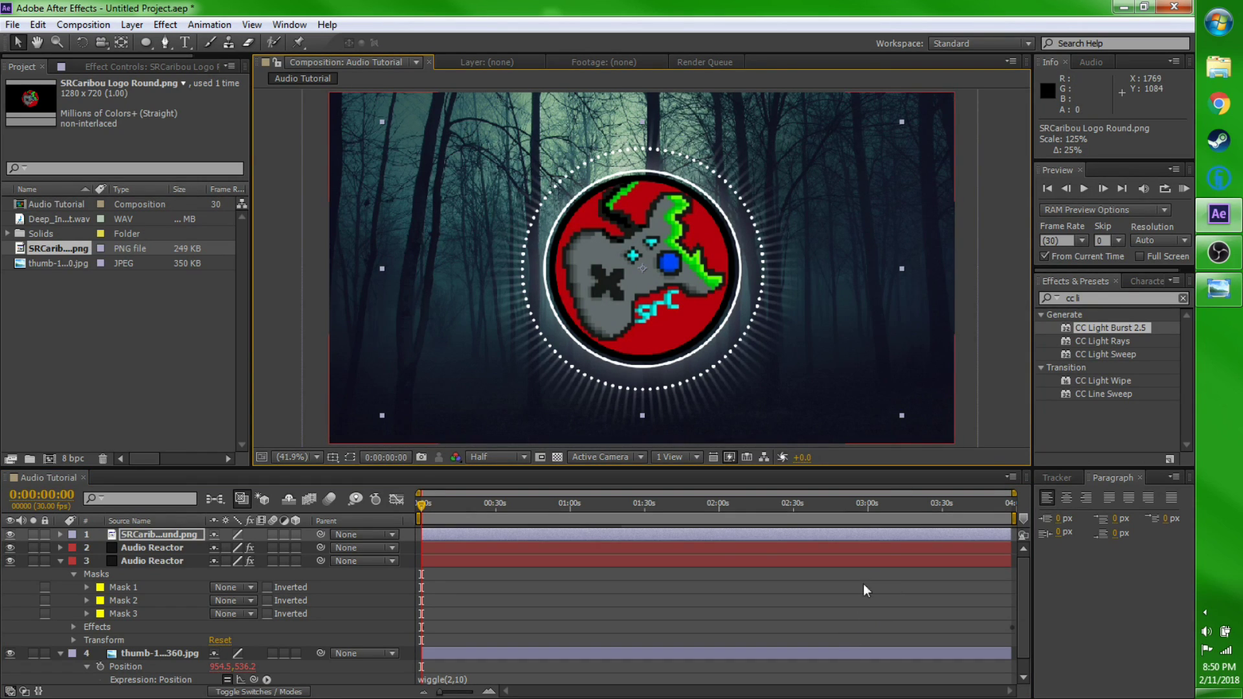
pyautogui.moveTo(423, 506)
pyautogui.mouseDown()
pyautogui.moveTo(445, 508)
pyautogui.moveTo(414, 499)
pyautogui.mouseUp()
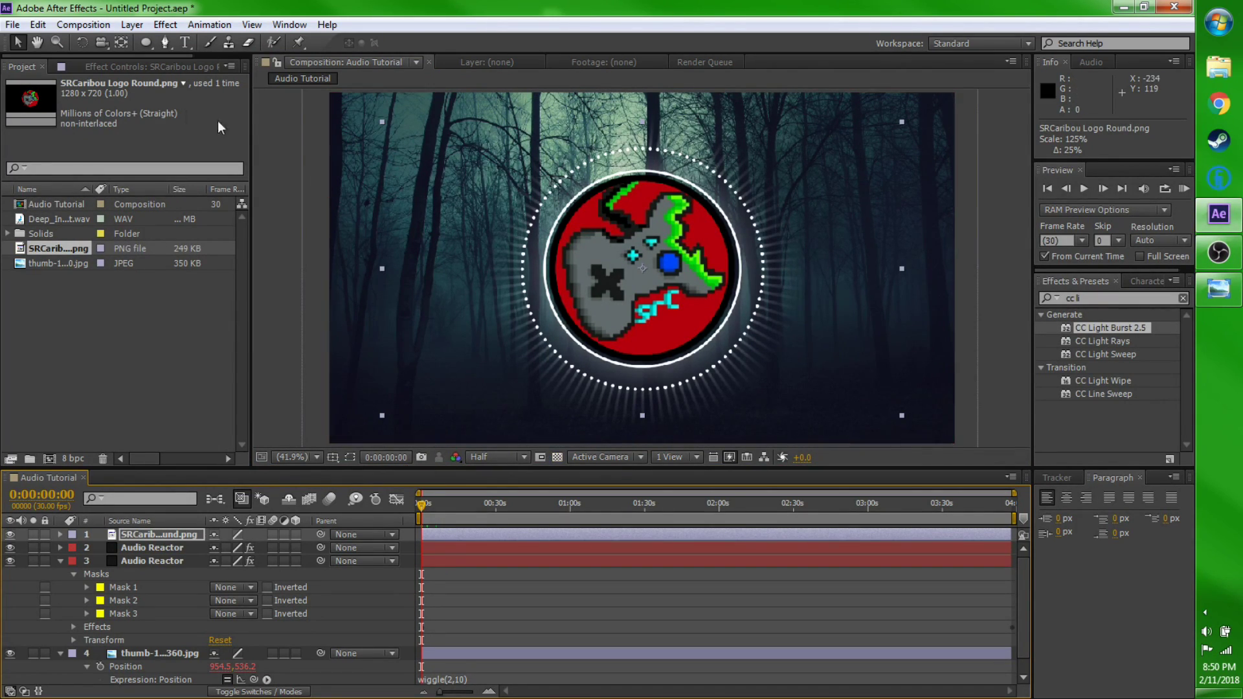
# - Add the Audio Tutorial composition to the render queue with H.264 as its output module, and return to the composition view
pyautogui.click(12, 25)
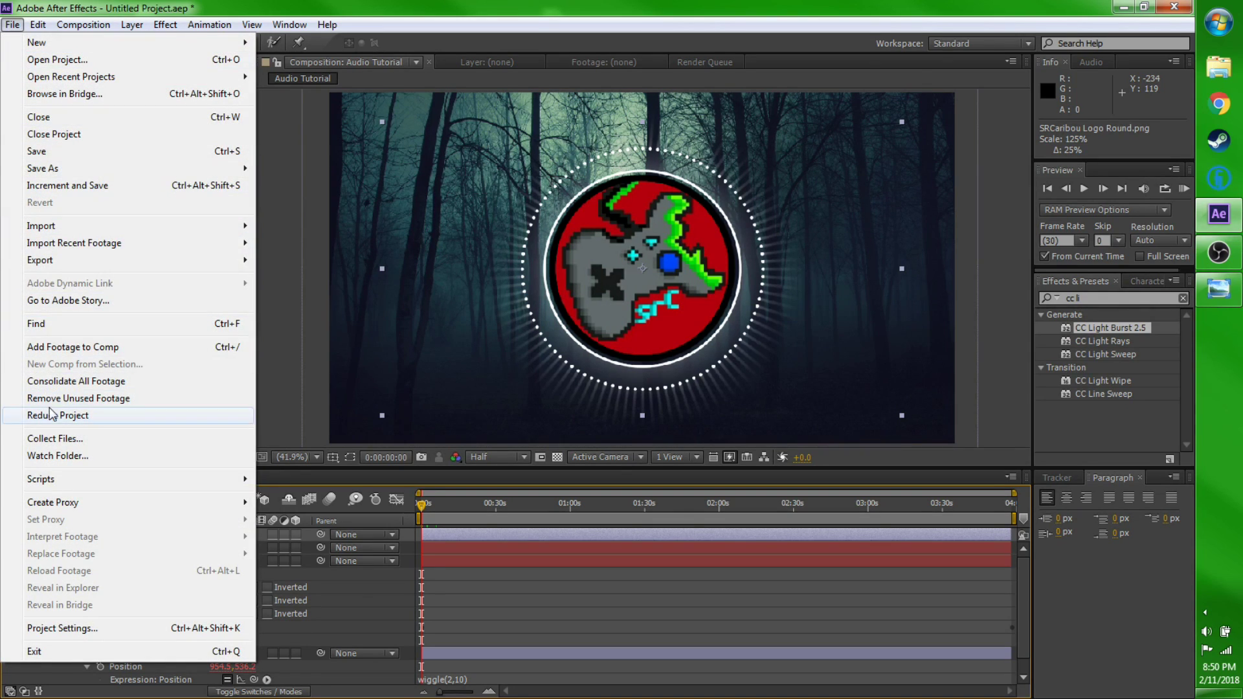
pyautogui.moveTo(60, 259)
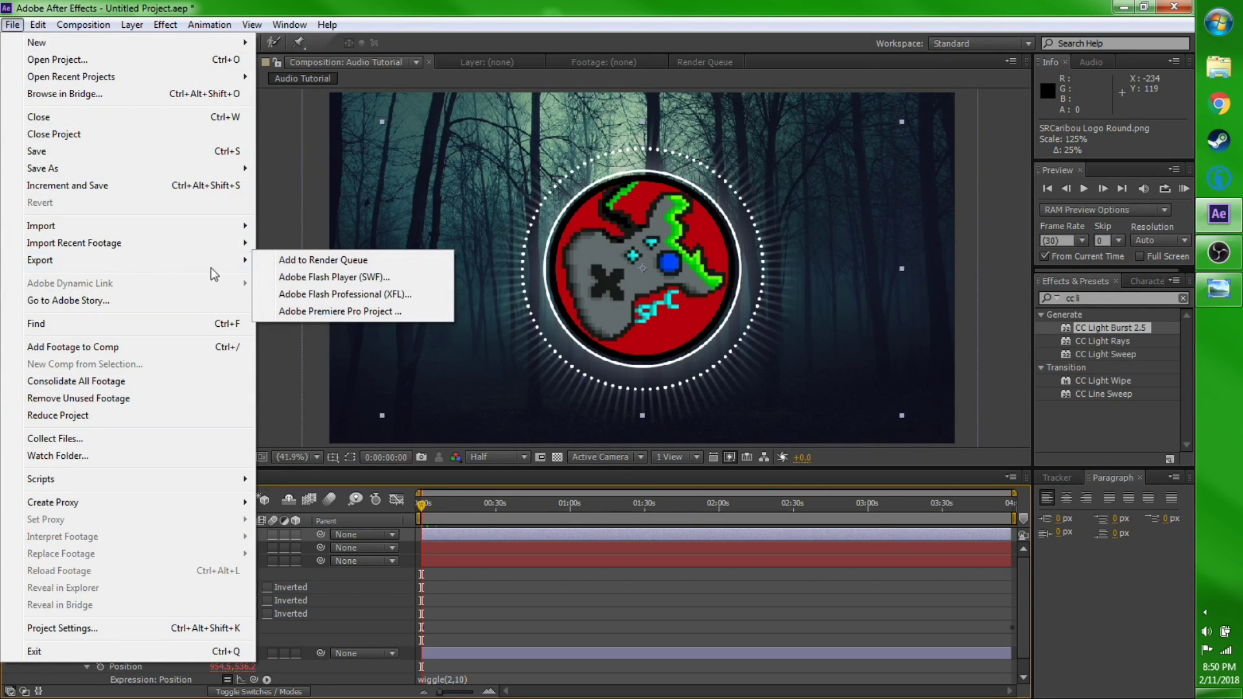
pyautogui.click(330, 261)
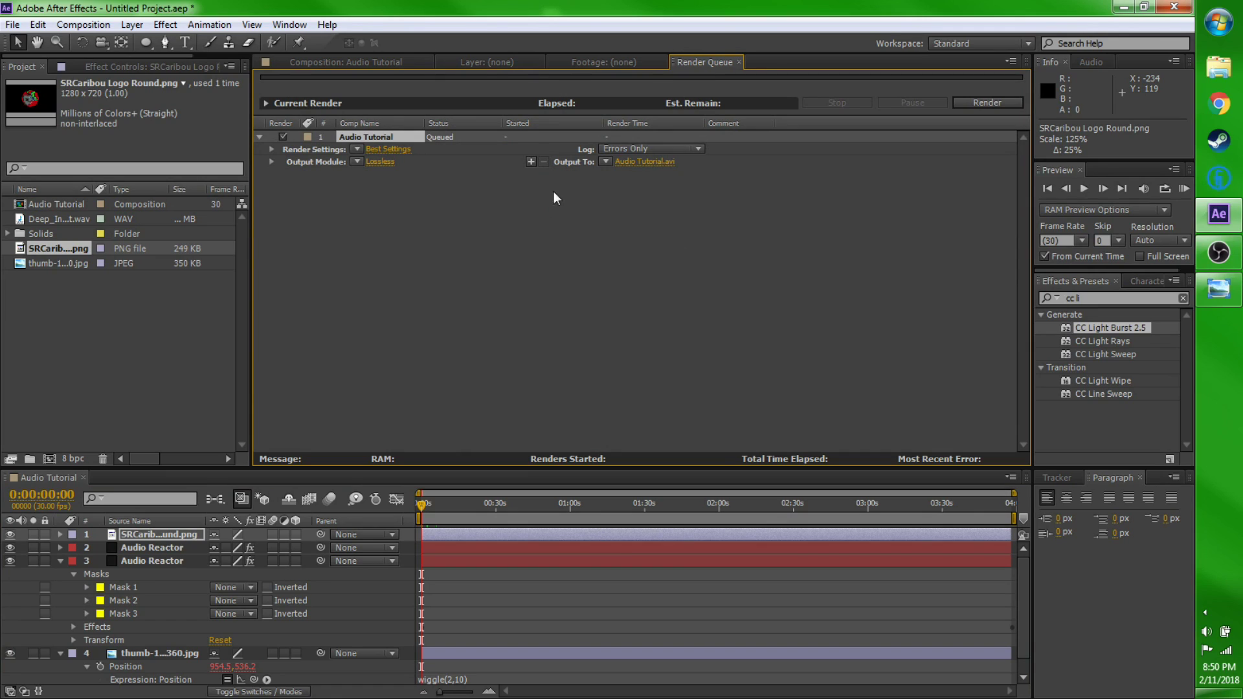
pyautogui.click(356, 163)
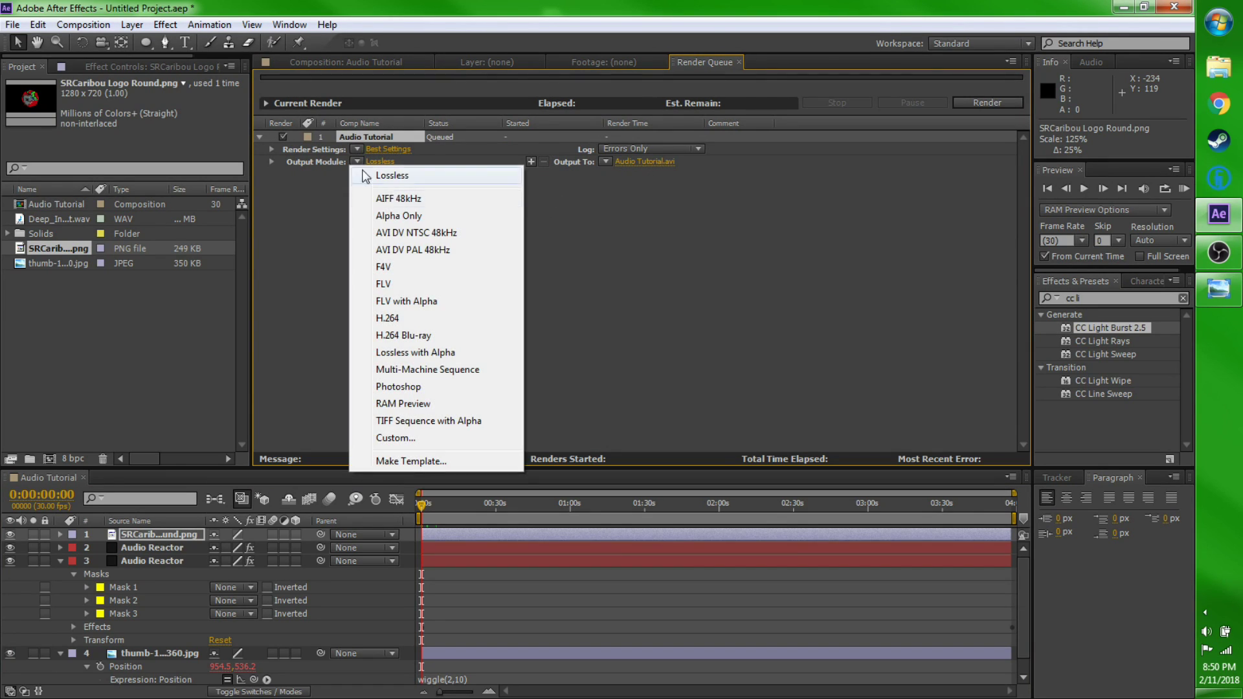
pyautogui.click(424, 318)
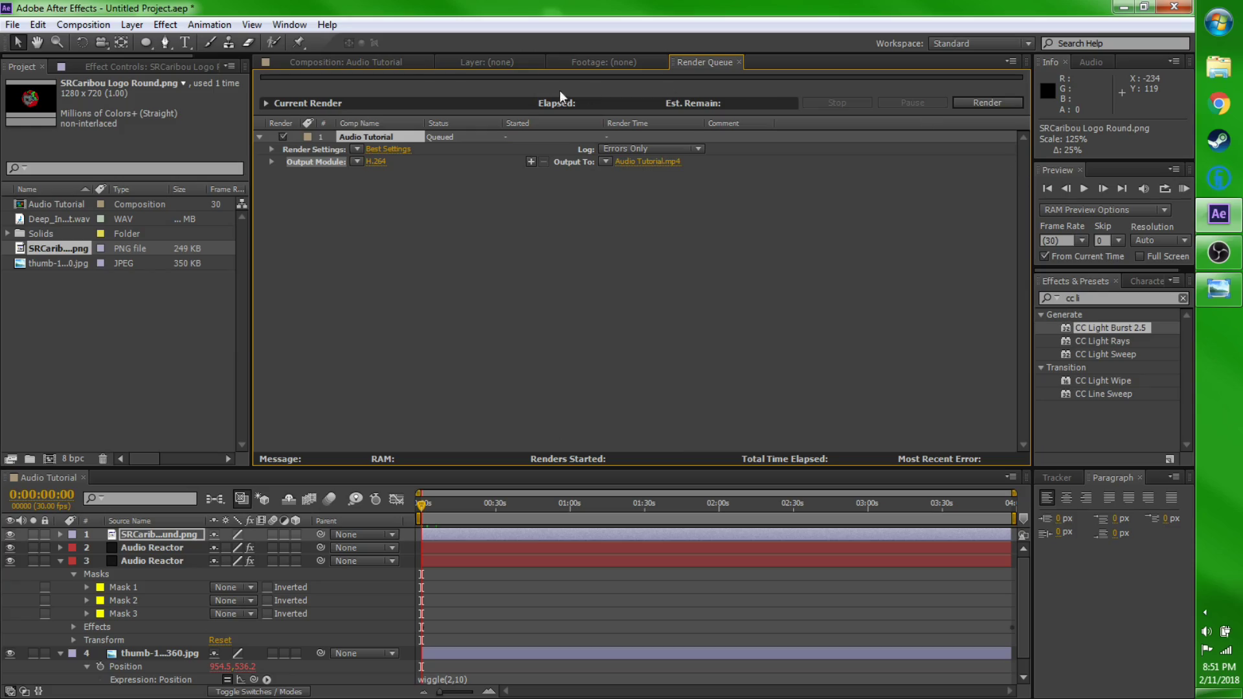
pyautogui.click(351, 64)
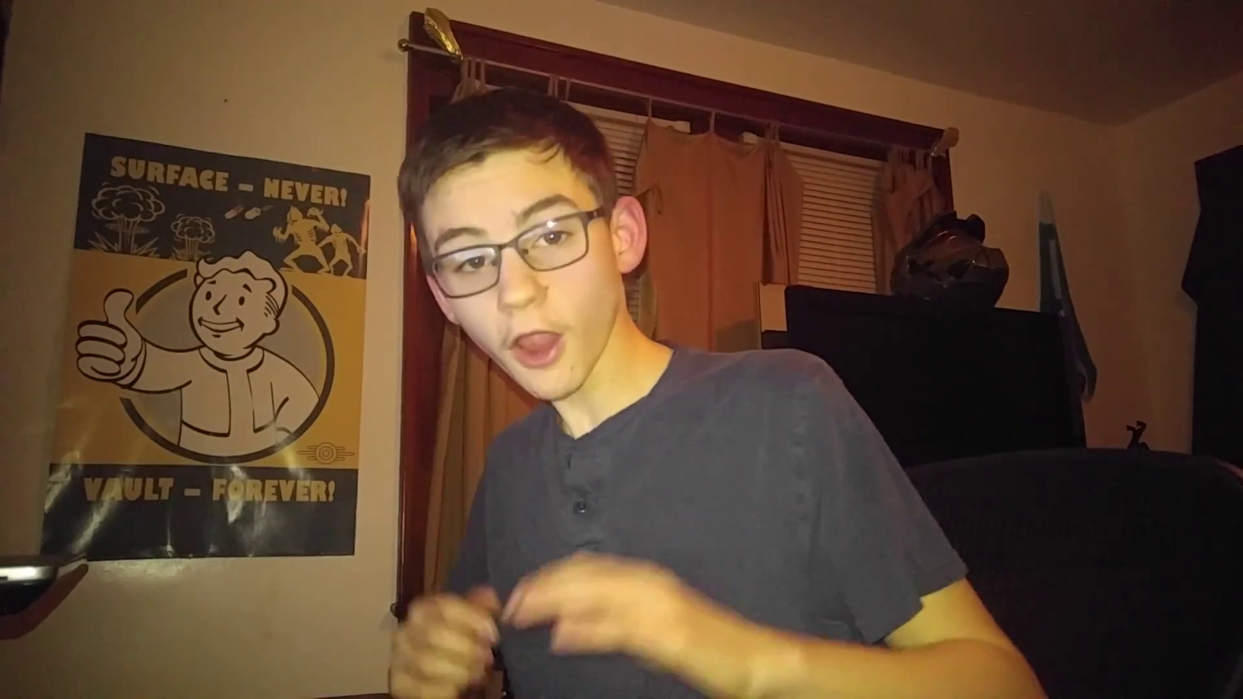